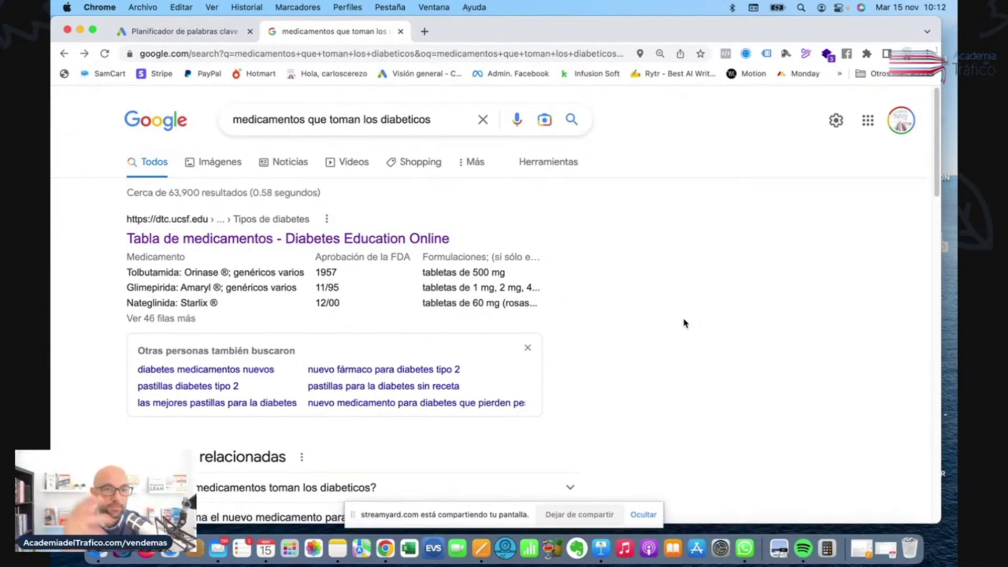
Open the "Tabla de medicamentos - Diabetes Education Online" search result and look through its list of diabetes medications
{"action": "left_click", "coordinate": [261, 239]}
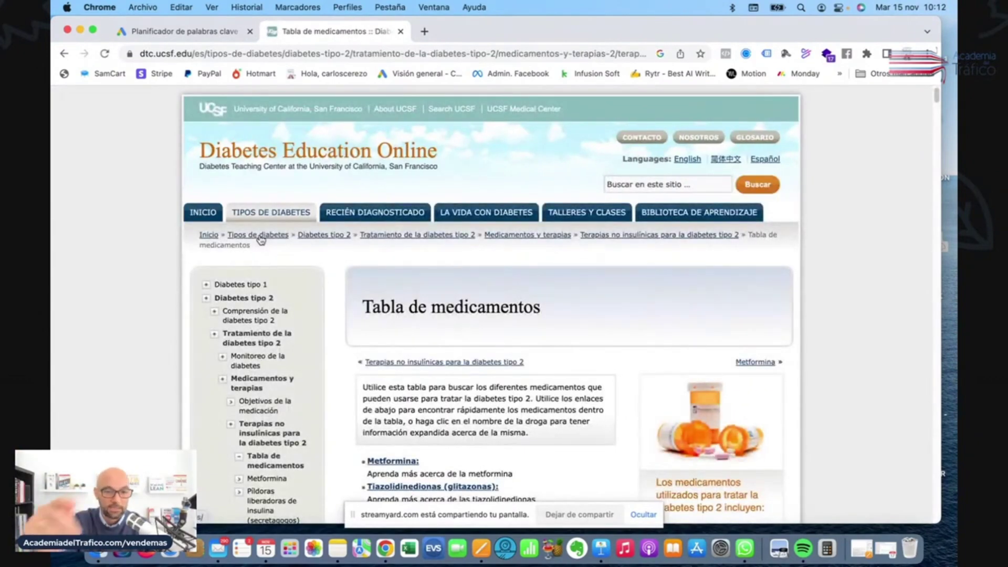
{"action": "scroll", "coordinate": [496, 413], "scroll_direction": "down", "scroll_amount": 2}
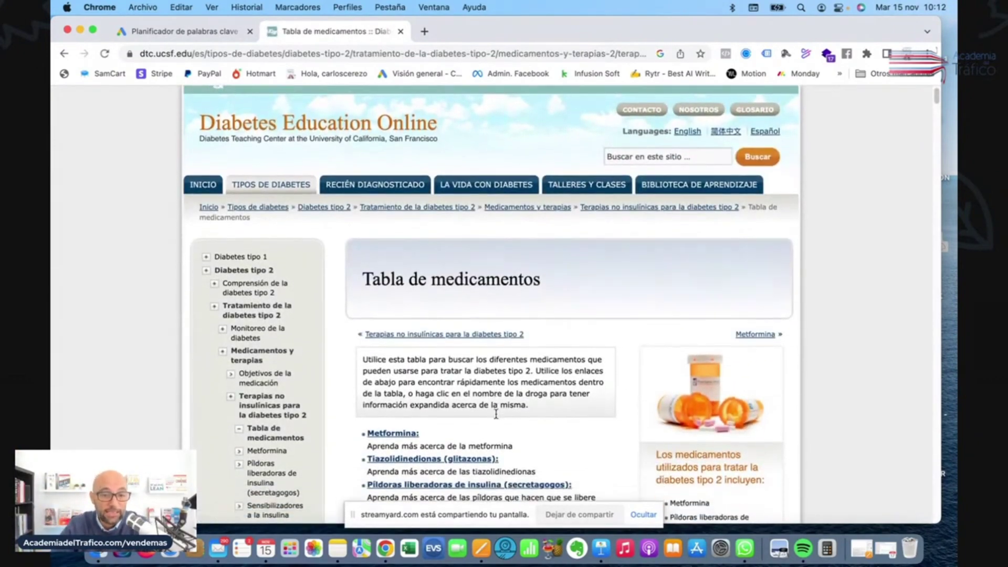
{"action": "scroll", "coordinate": [496, 414], "scroll_direction": "down", "scroll_amount": 8}
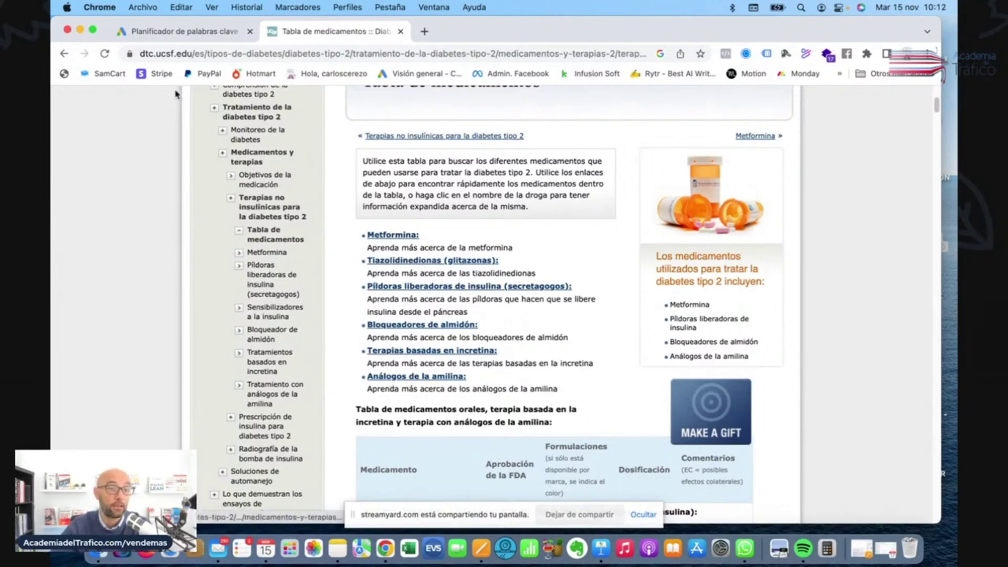
In the Google Ads Keyword Planner, remove España from the target locations and save the setting to cover all locations
{"action": "left_click", "coordinate": [187, 33]}
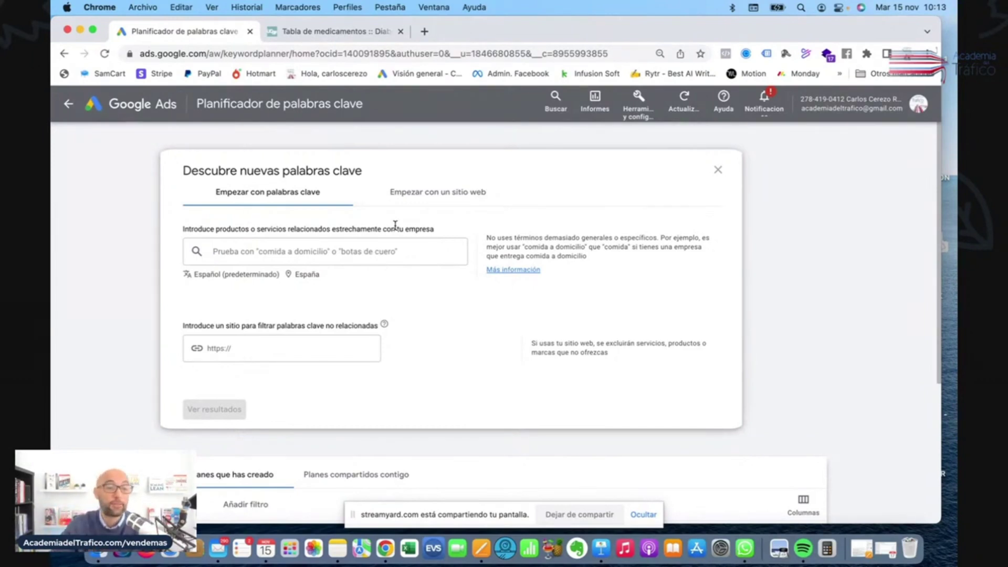
{"action": "left_click", "coordinate": [305, 276]}
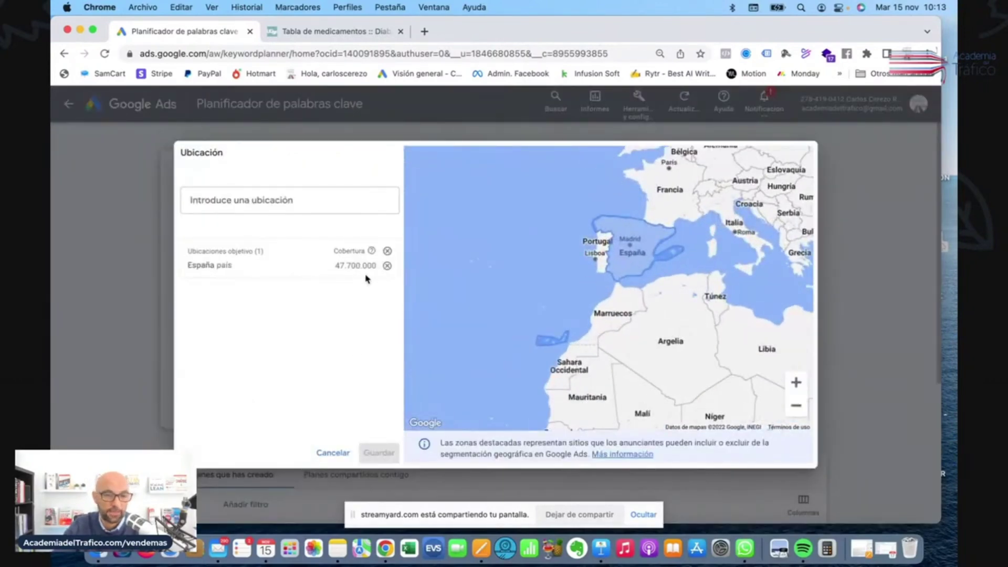
{"action": "left_click", "coordinate": [387, 266]}
{"action": "left_click", "coordinate": [249, 200]}
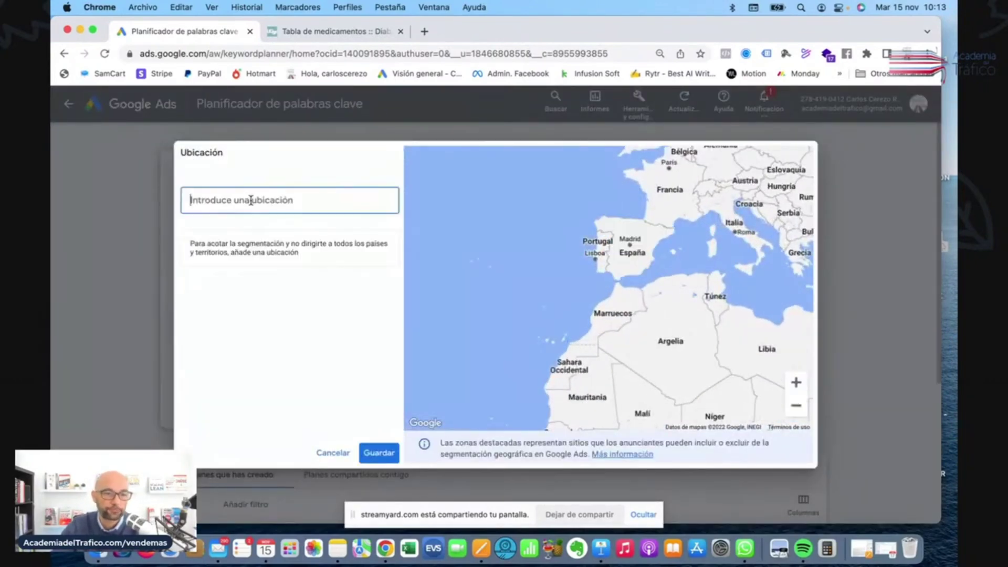
{"action": "type", "text": "M"}
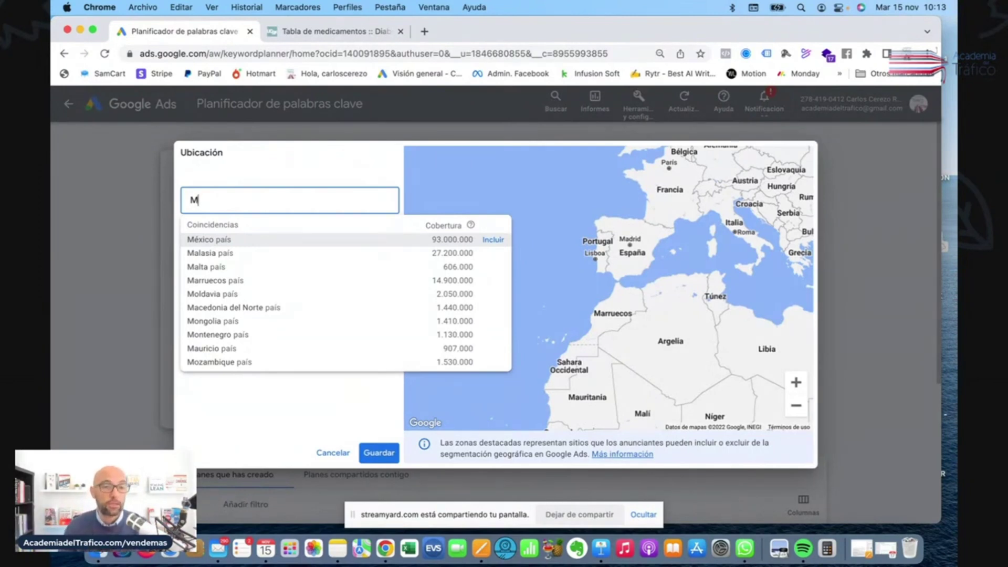
{"action": "key", "text": "BackSpace"}
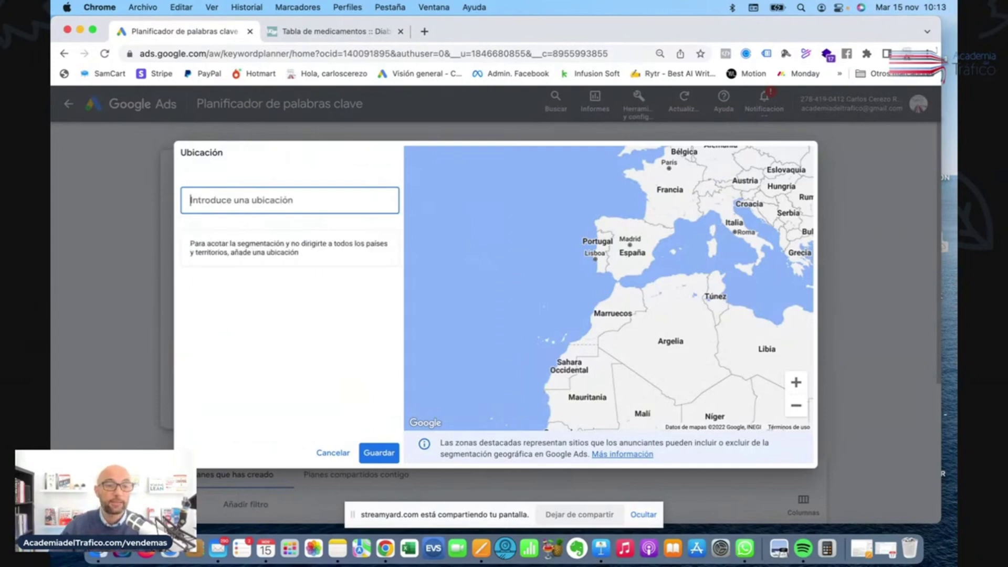
{"action": "left_click", "coordinate": [291, 302]}
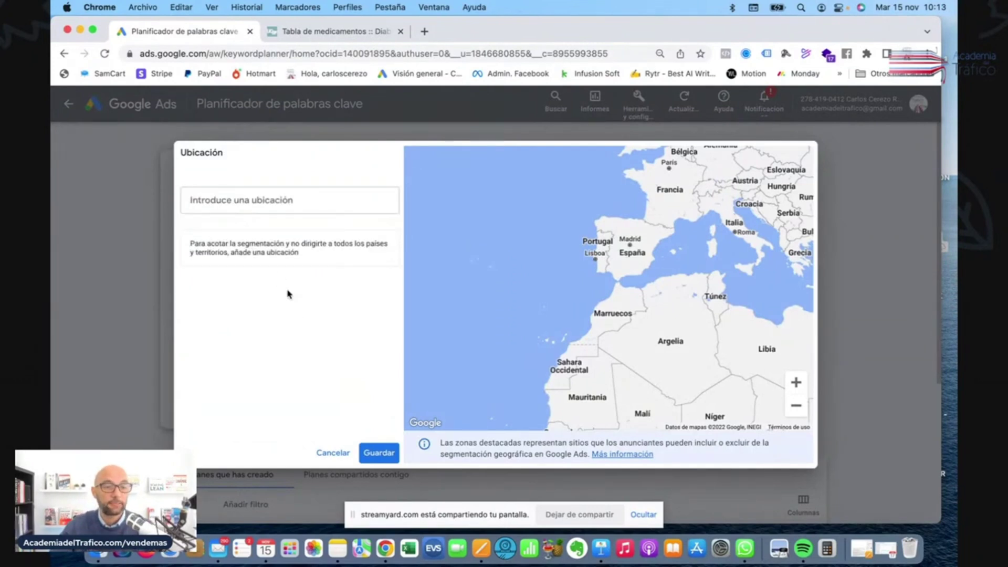
{"action": "left_click", "coordinate": [380, 453]}
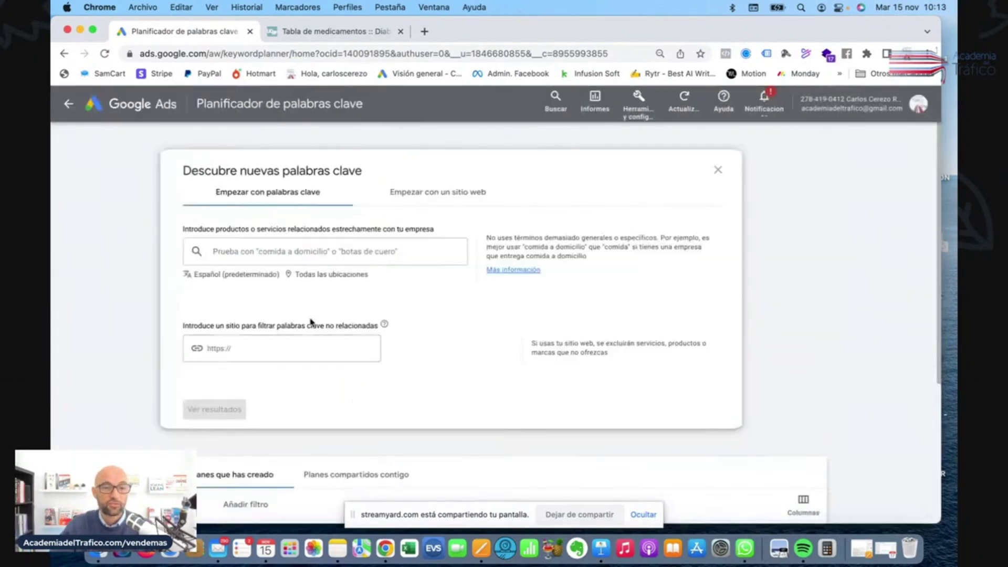
Add "Metformina" as the seed keyword and get its keyword ideas
{"action": "left_click", "coordinate": [280, 255]}
{"action": "type", "text": "Metformina"}
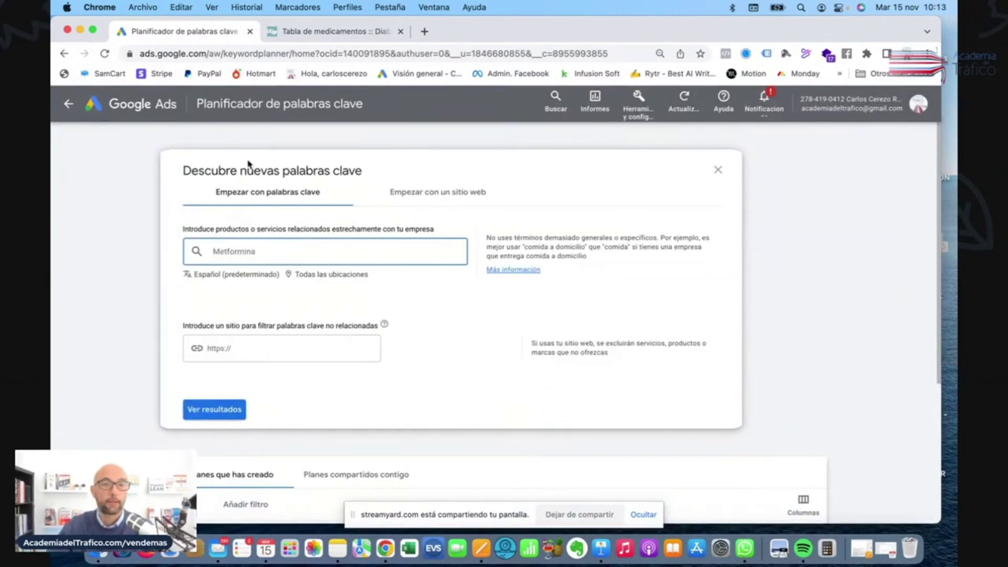
{"action": "key", "text": "super+a"}
{"action": "left_click", "coordinate": [336, 31]}
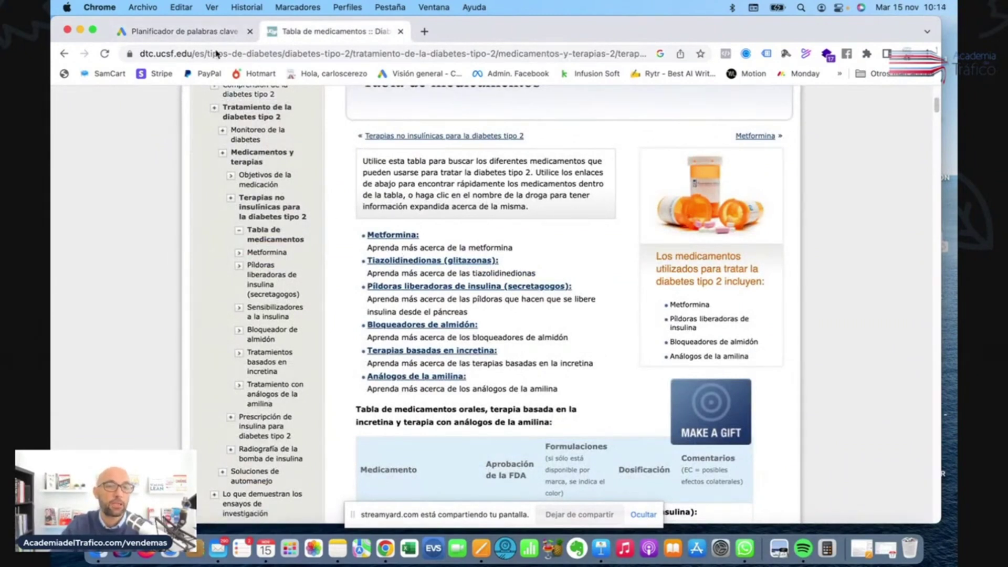
{"action": "left_click", "coordinate": [178, 32]}
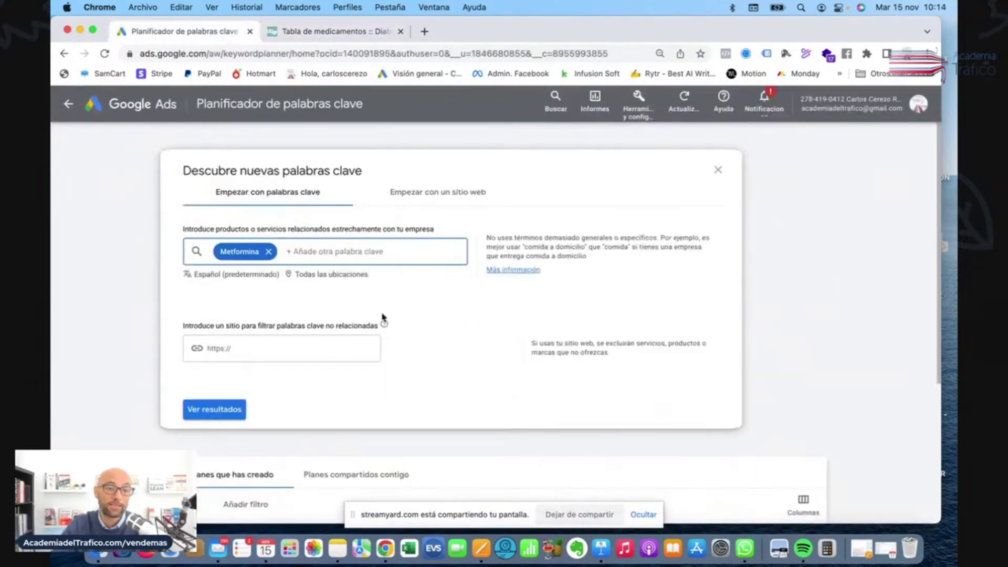
{"action": "left_click", "coordinate": [220, 414]}
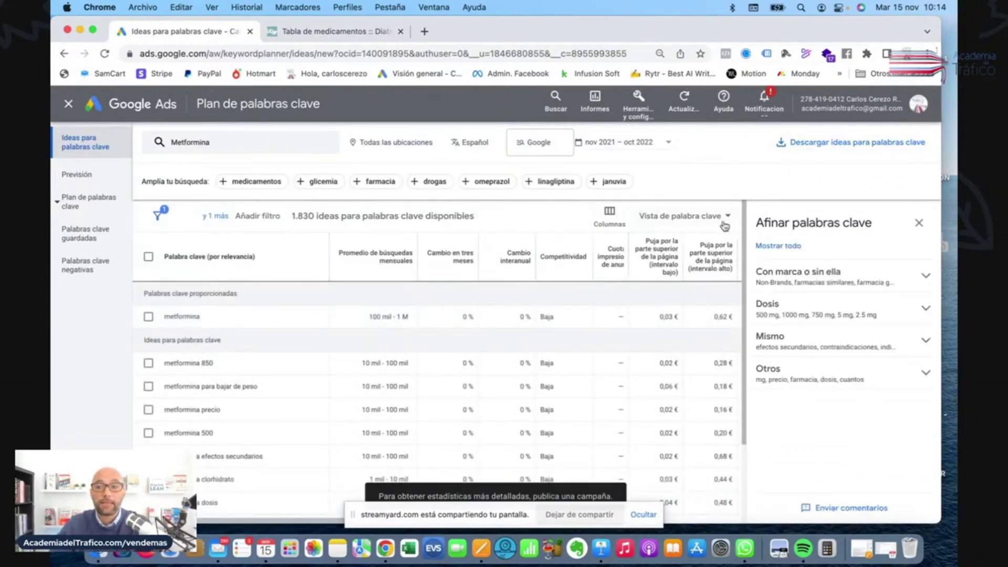
Examine the metformina keyword ideas and their average monthly search ranges
{"action": "scroll", "coordinate": [398, 346], "scroll_direction": "down", "scroll_amount": 3}
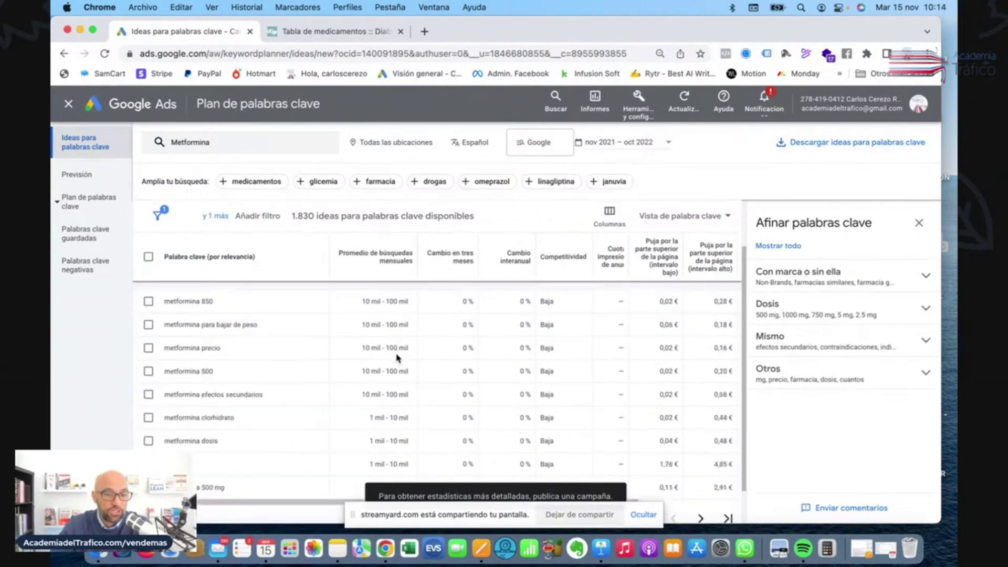
{"action": "scroll", "coordinate": [407, 364], "scroll_direction": "up", "scroll_amount": 3}
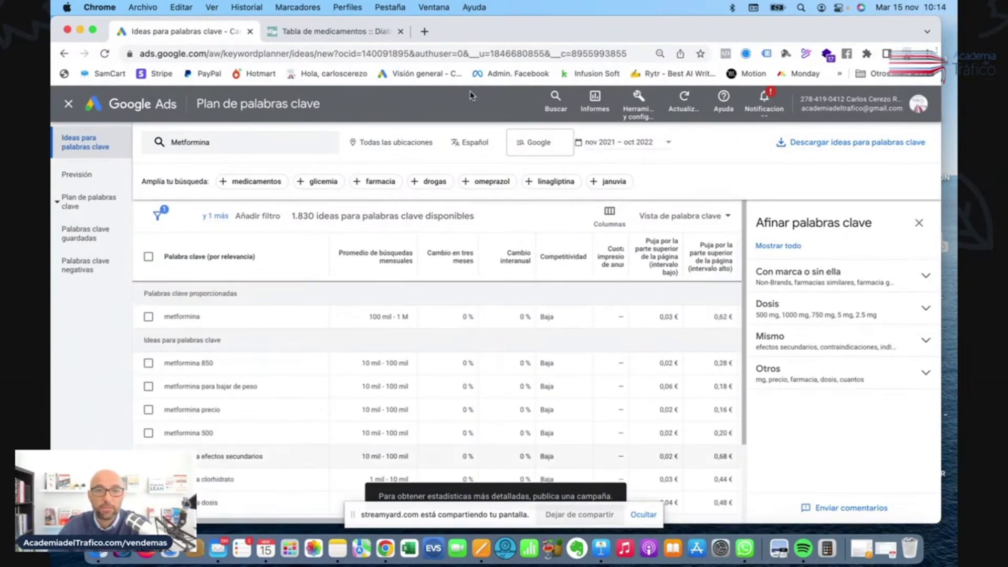
{"action": "left_click", "coordinate": [320, 31]}
{"action": "left_click", "coordinate": [224, 33]}
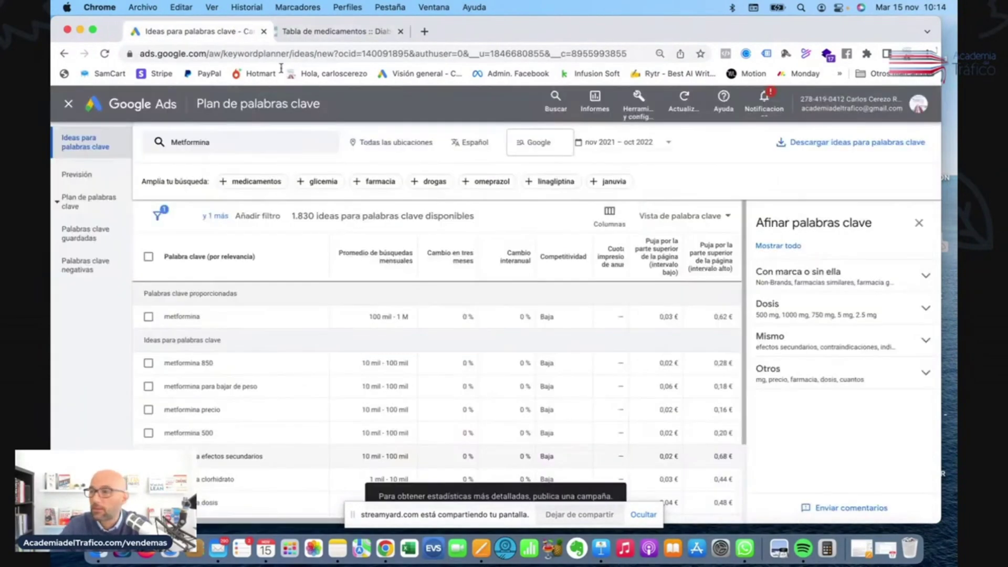
Switch to the other browser window showing the Keyword Planner for the WISPHUB account
{"action": "left_click", "coordinate": [250, 31]}
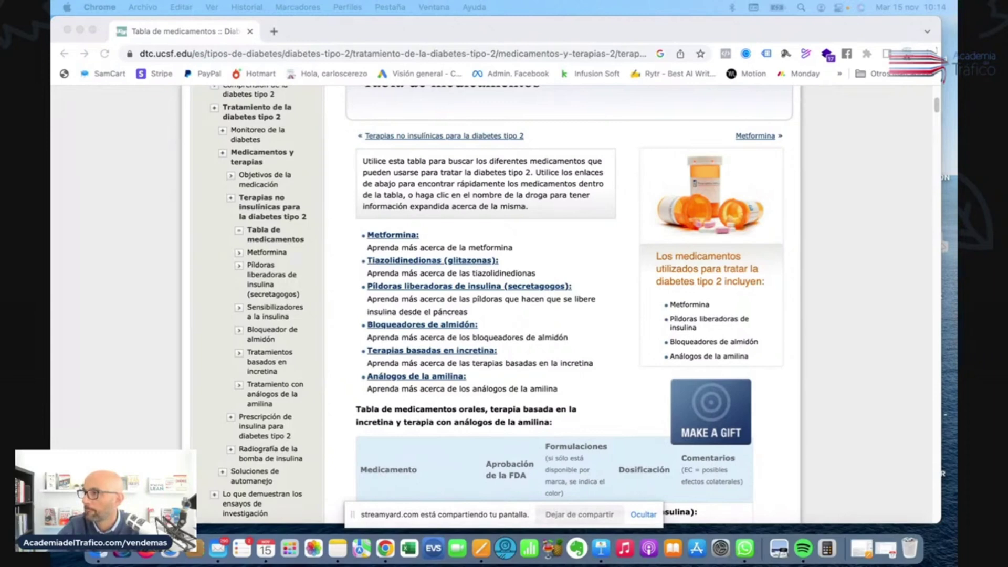
{"action": "key", "text": "super+grave"}
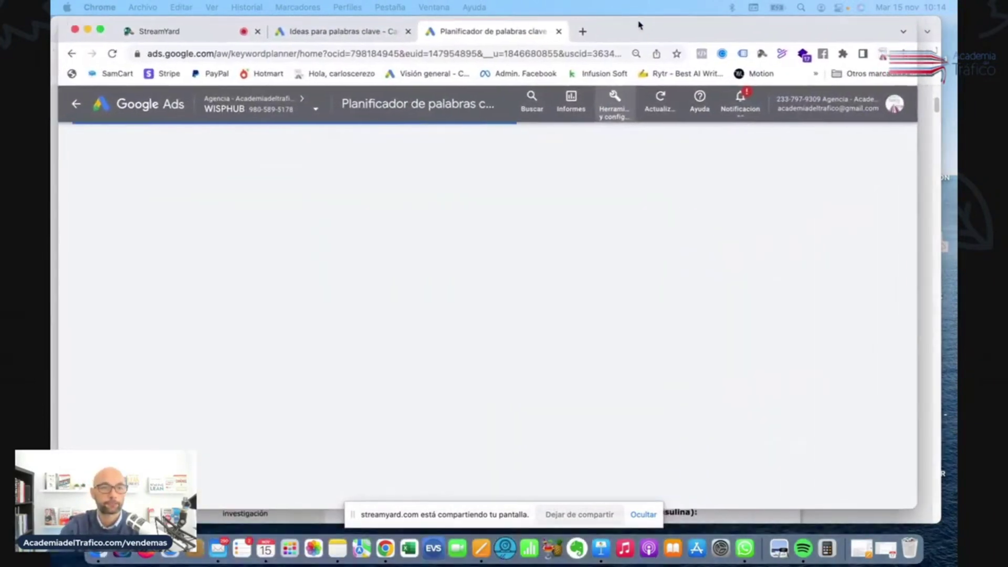
{"action": "left_click", "coordinate": [190, 33]}
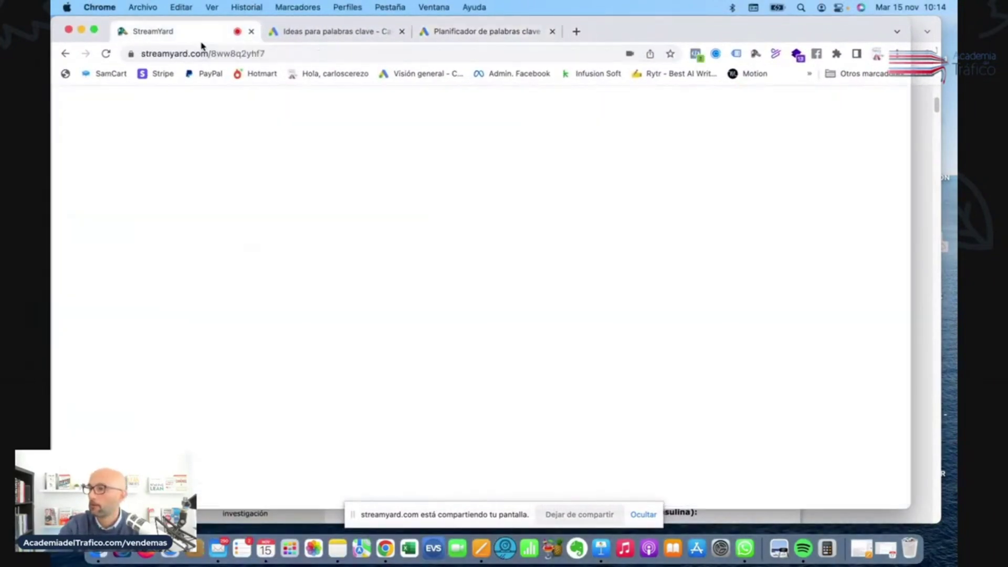
{"action": "key", "text": "super+grave"}
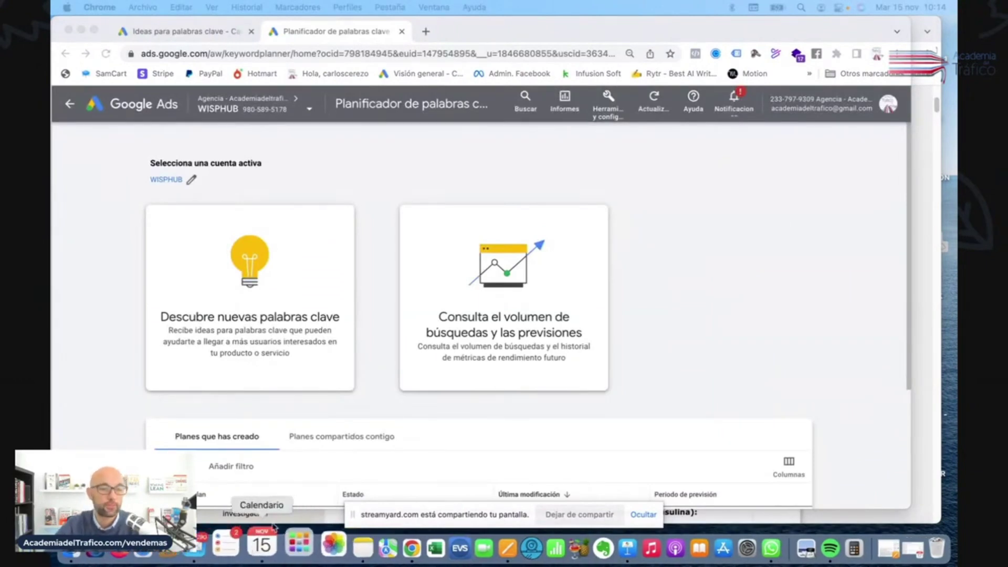
Start discovering new keywords, remove México from the target locations and save so all locations are covered
{"action": "left_click", "coordinate": [259, 254]}
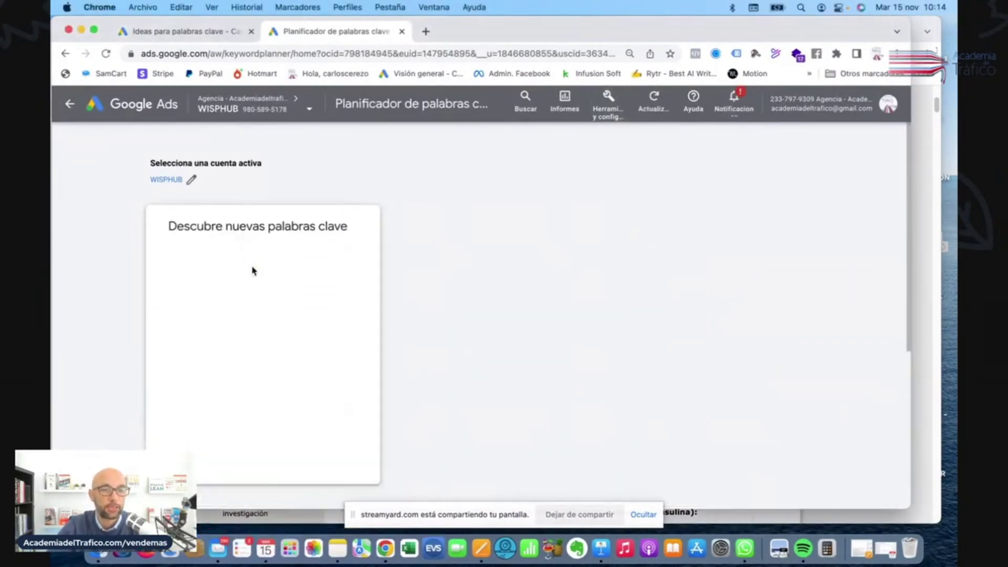
{"action": "left_click", "coordinate": [289, 330]}
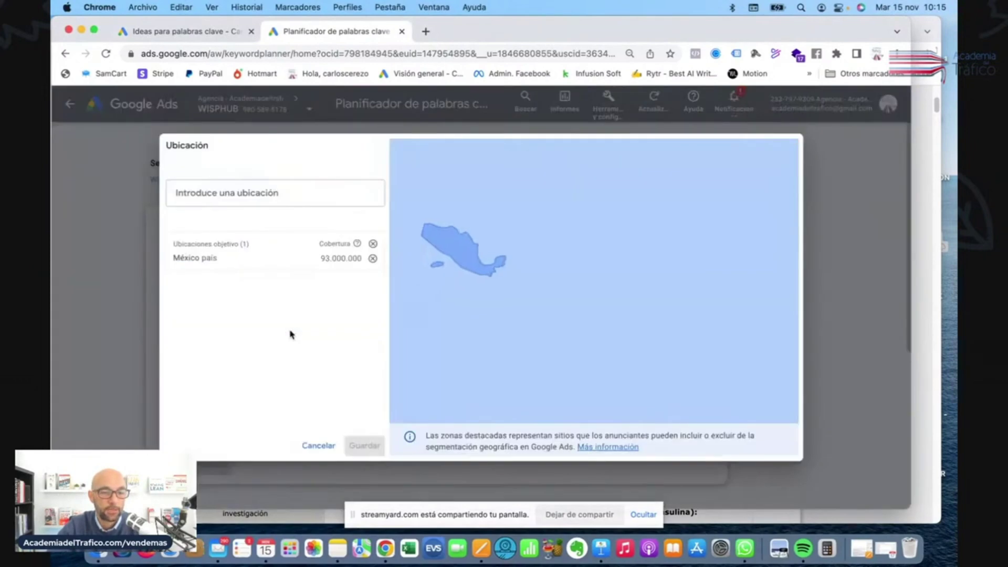
{"action": "left_click", "coordinate": [372, 259]}
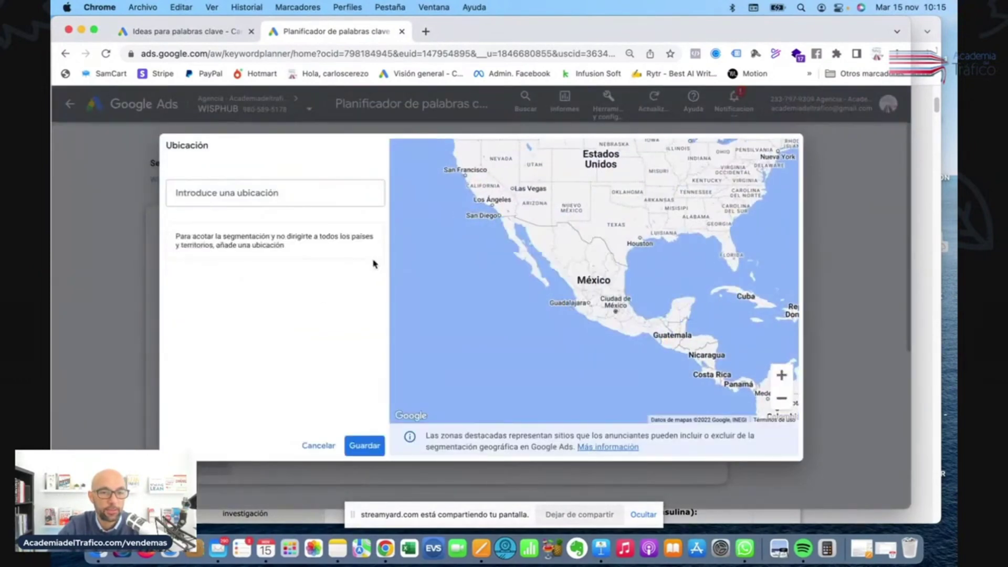
{"action": "left_click", "coordinate": [363, 445]}
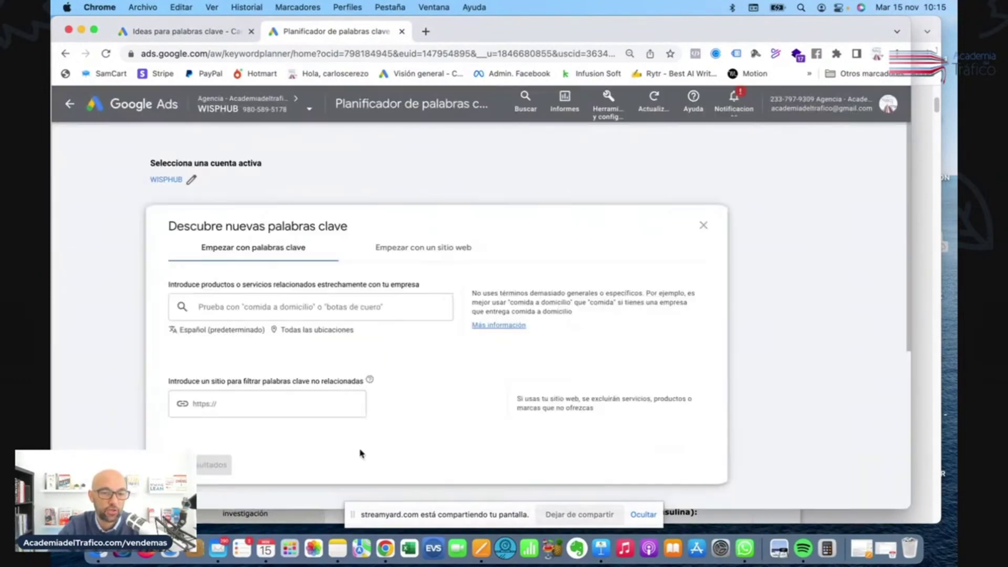
Get keyword ideas for "Metformina" in the WISPHUB account and review the average monthly searches of the listed keywords
{"action": "left_click", "coordinate": [238, 303]}
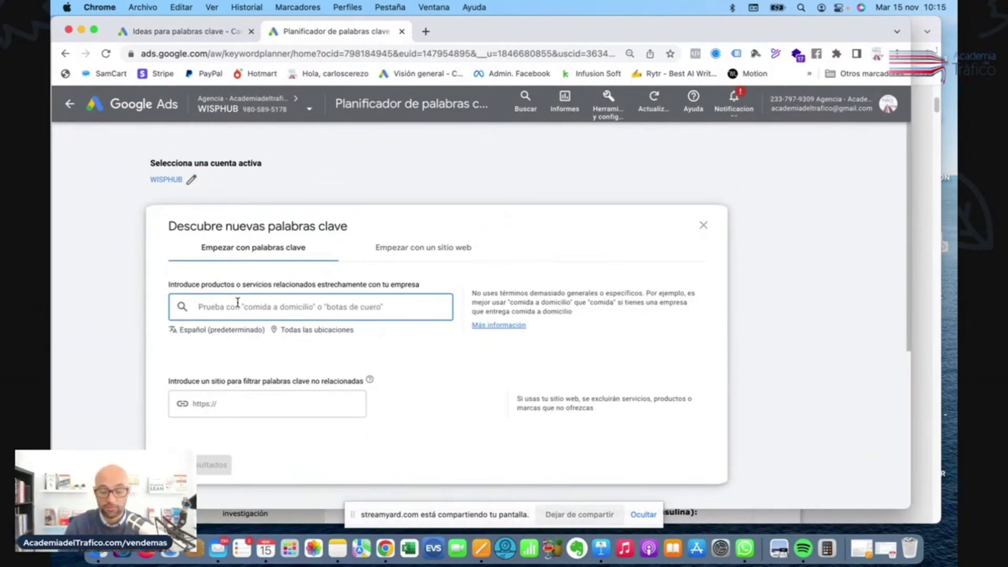
{"action": "type", "text": "Met"}
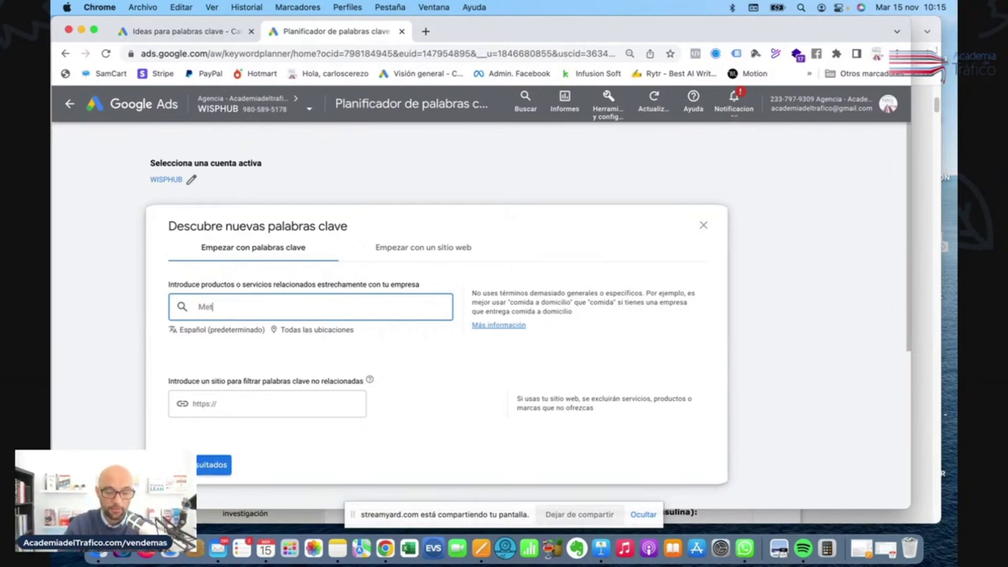
{"action": "type", "text": "formina"}
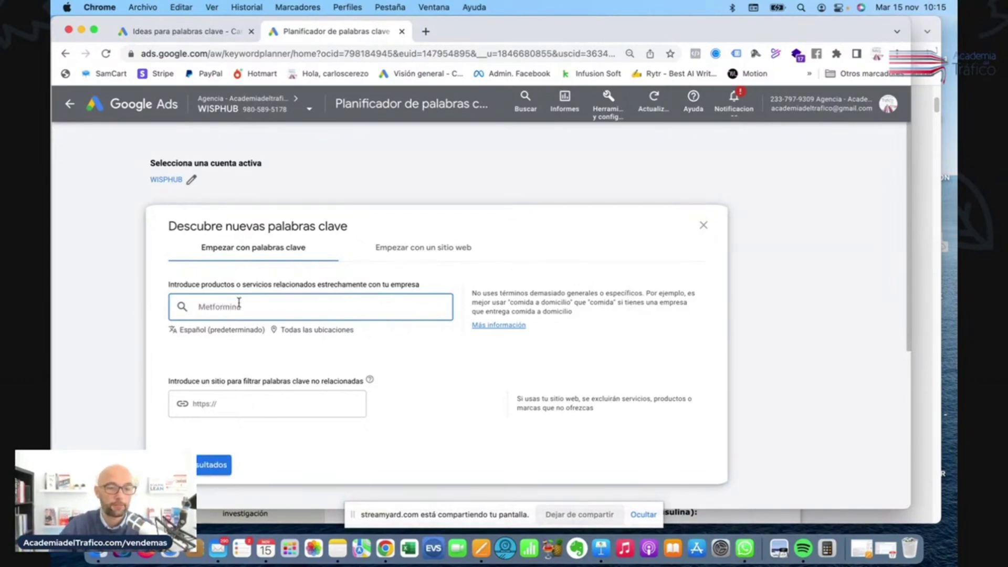
{"action": "left_click", "coordinate": [208, 471]}
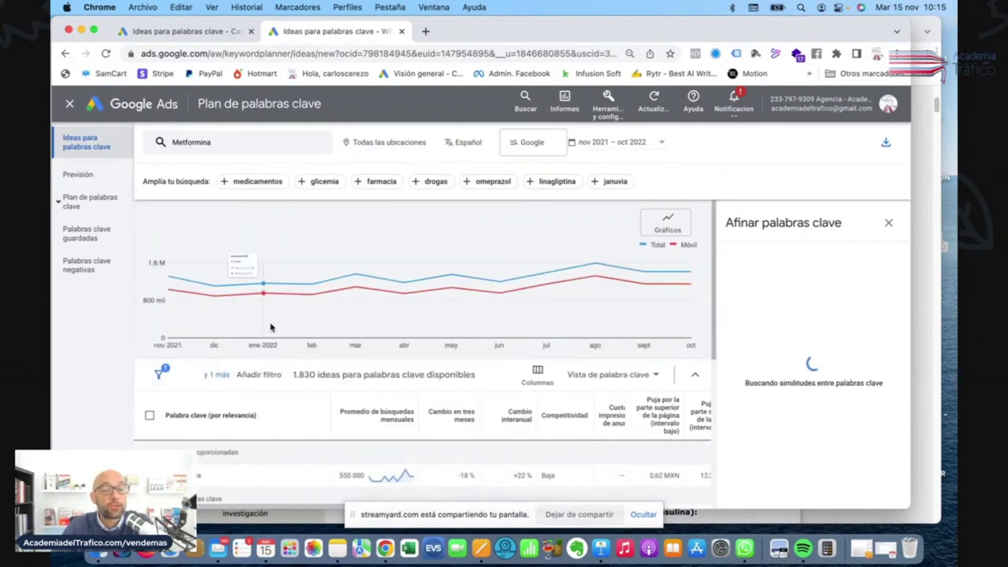
{"action": "scroll", "coordinate": [307, 367], "scroll_direction": "down", "scroll_amount": 2}
{"action": "scroll", "coordinate": [354, 394], "scroll_direction": "down", "scroll_amount": 1}
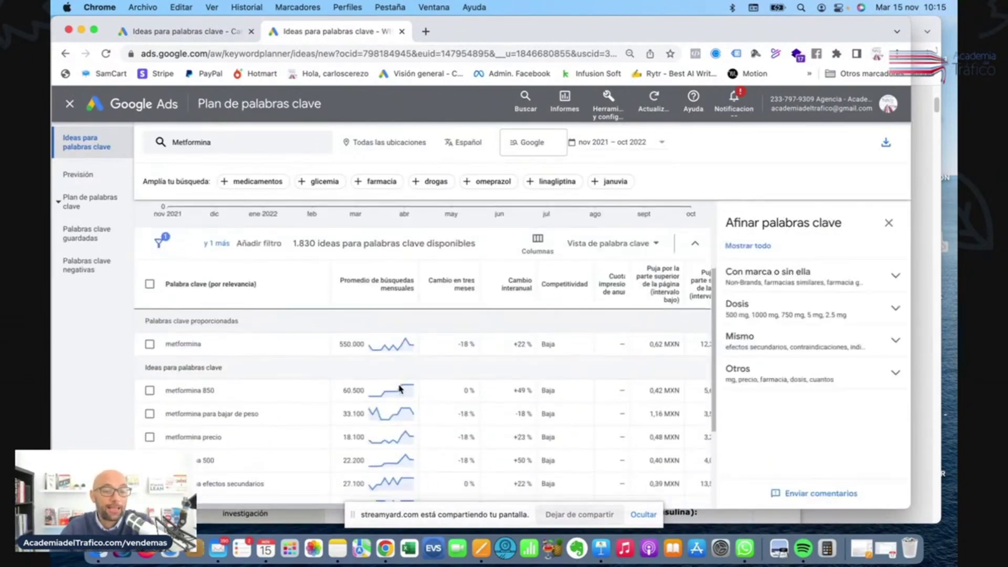
{"action": "mouse_move", "coordinate": [394, 378]}
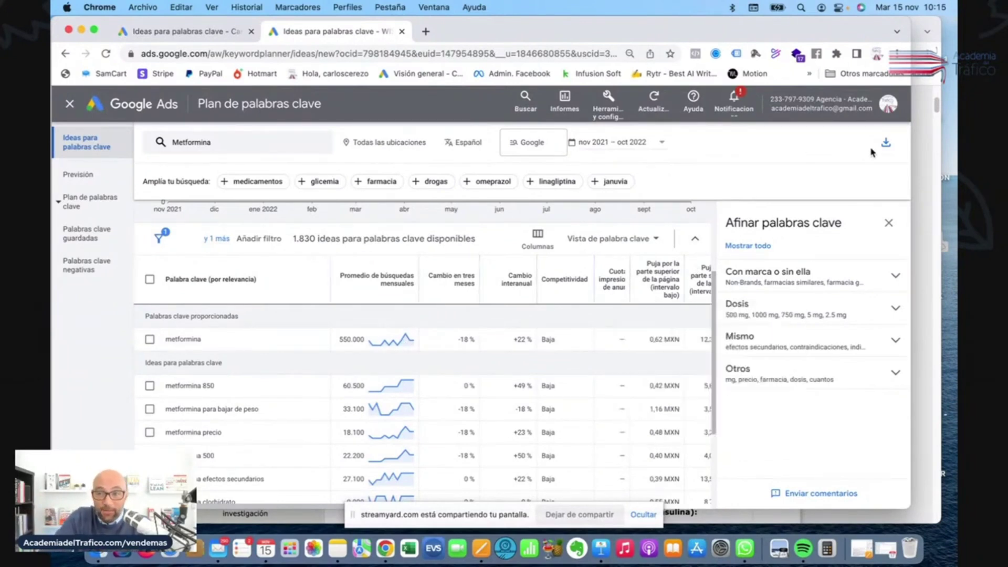
Export the keyword ideas to Google Sheets as "Keyword Stats 2022-11-15 at 10_15_43" in Mi unidad and open the spreadsheet
{"action": "left_click", "coordinate": [886, 146]}
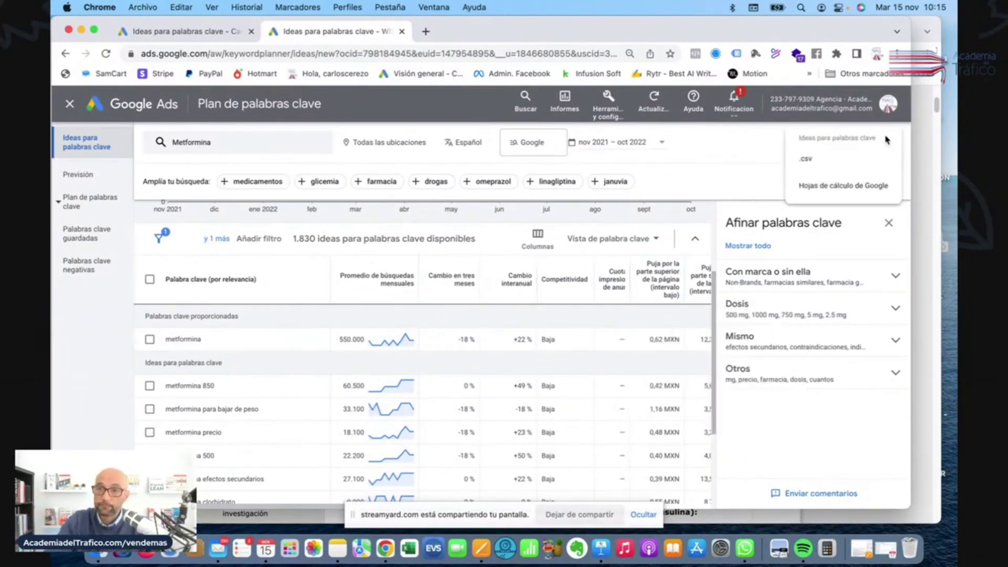
{"action": "left_click", "coordinate": [823, 193]}
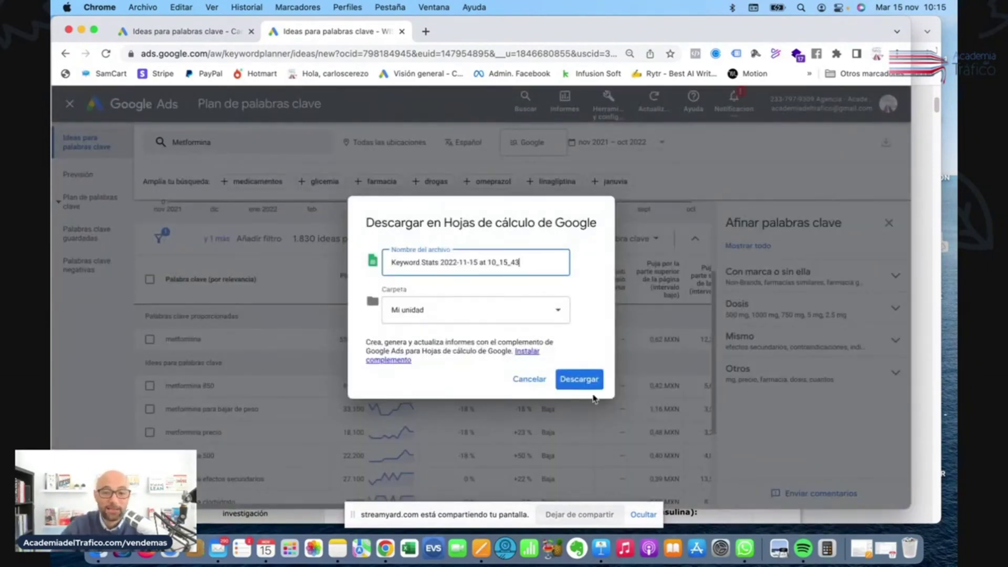
{"action": "left_click", "coordinate": [581, 383]}
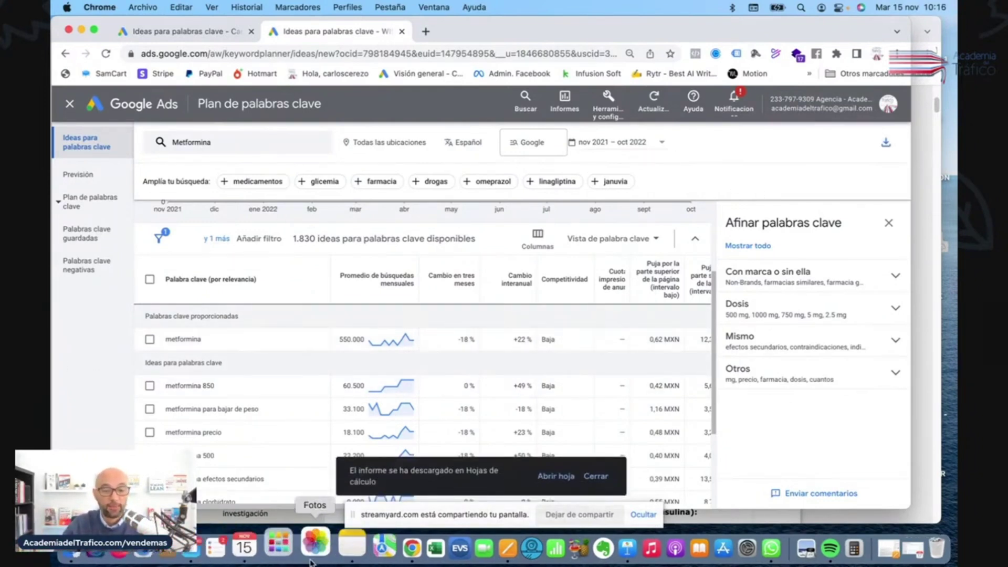
{"action": "left_click", "coordinate": [557, 476]}
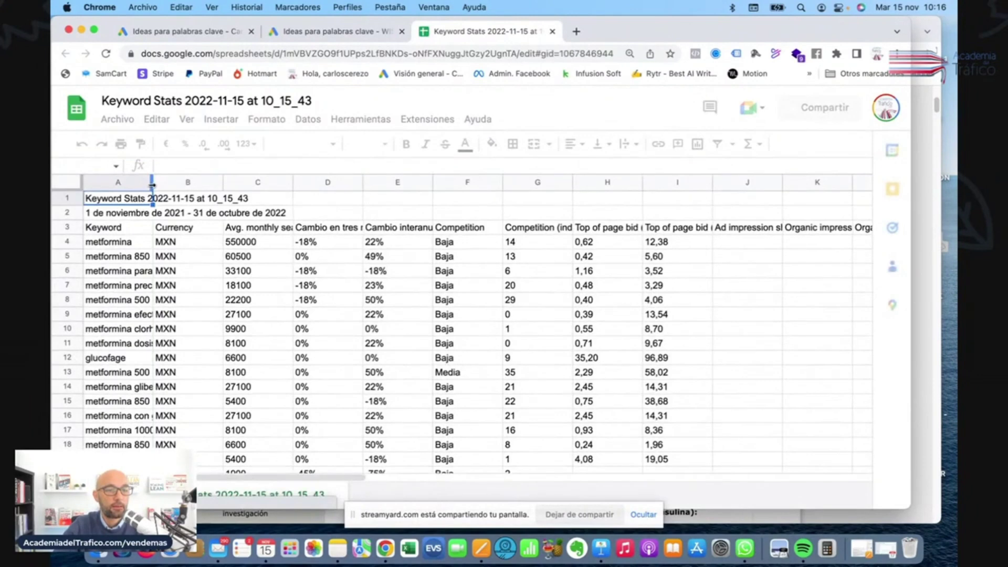
Widen the Keyword column of the exported spreadsheet so full phrases are readable, and look through the list
{"action": "left_click_drag", "start_coordinate": [291, 186], "coordinate": [345, 182]}
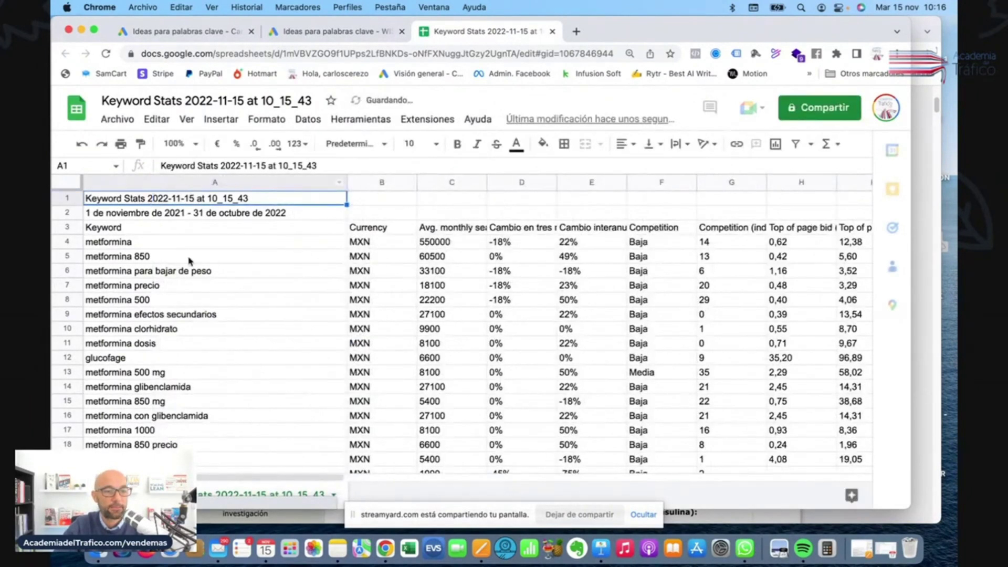
{"action": "scroll", "coordinate": [145, 307], "scroll_direction": "down", "scroll_amount": 20}
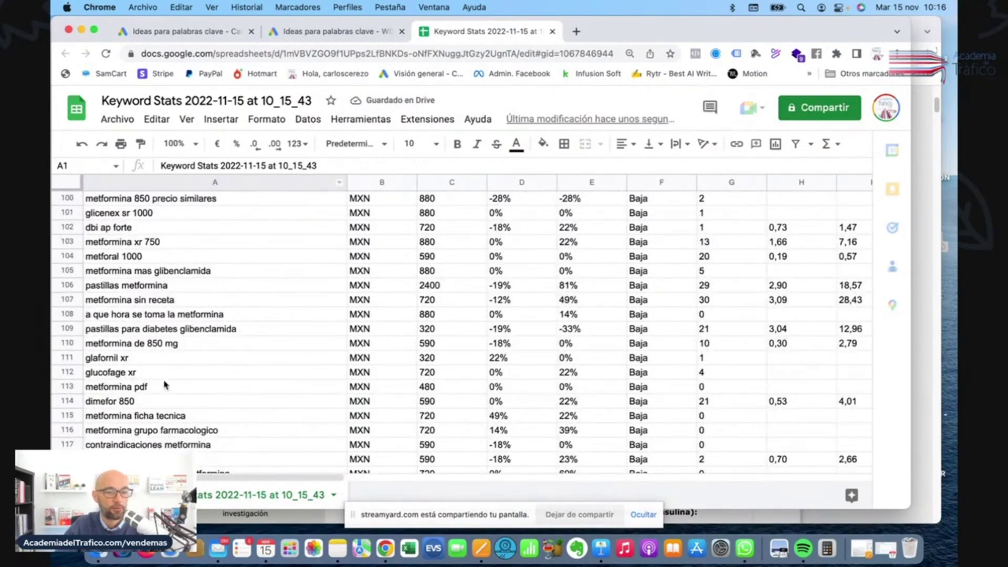
{"action": "scroll", "coordinate": [166, 386], "scroll_direction": "up", "scroll_amount": 20}
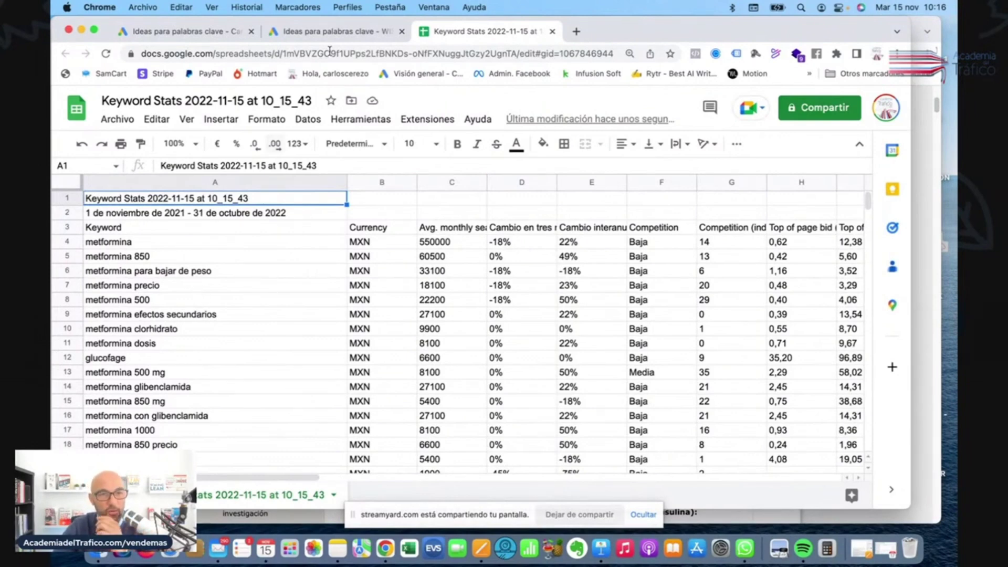
Filter the Metformina ideas in Keyword Planner to keywords containing "bajar de peso" with text match, and review the filtered list
{"action": "left_click", "coordinate": [349, 32]}
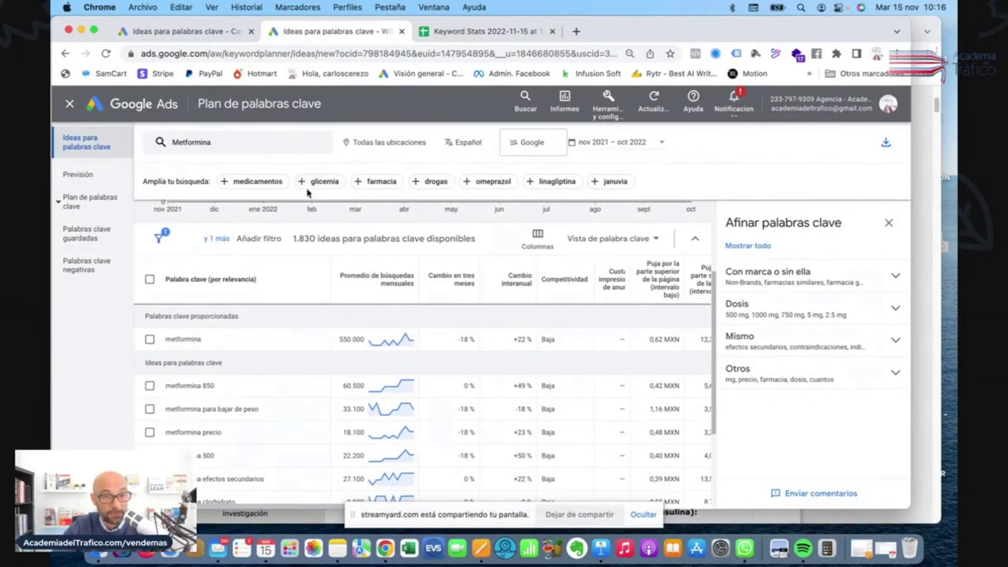
{"action": "scroll", "coordinate": [251, 286], "scroll_direction": "up", "scroll_amount": 5}
{"action": "scroll", "coordinate": [260, 294], "scroll_direction": "down", "scroll_amount": 3}
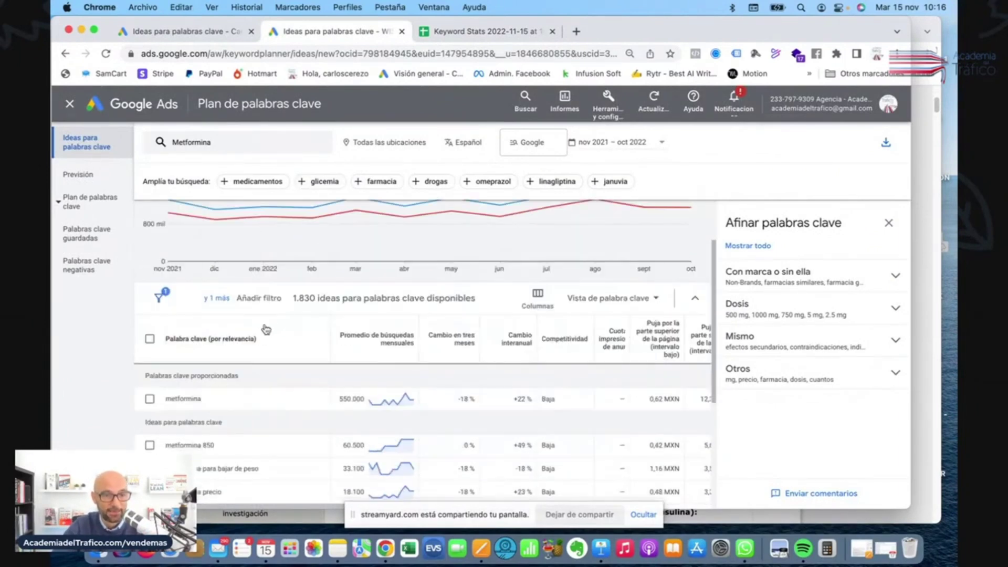
{"action": "mouse_move", "coordinate": [158, 297]}
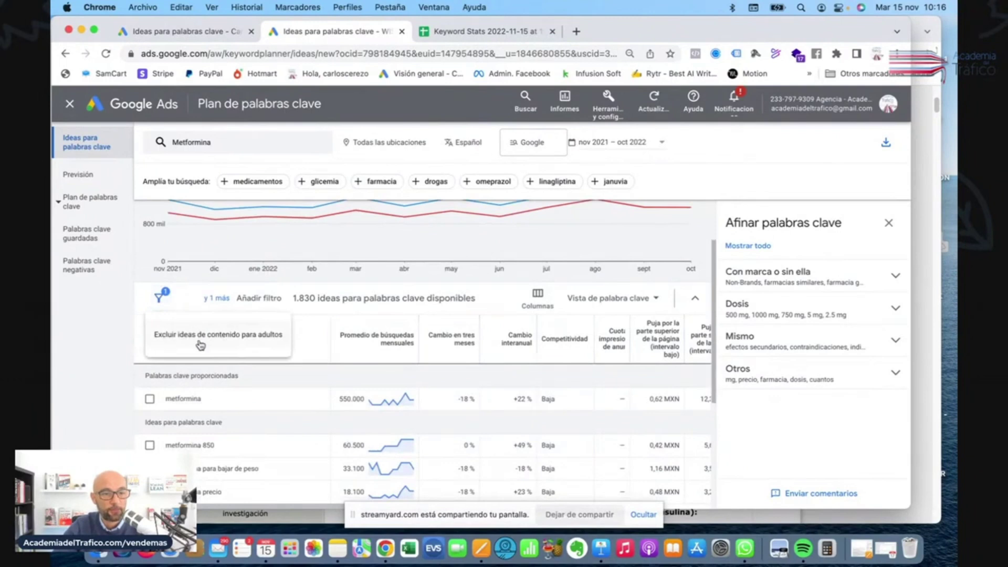
{"action": "left_click", "coordinate": [254, 301]}
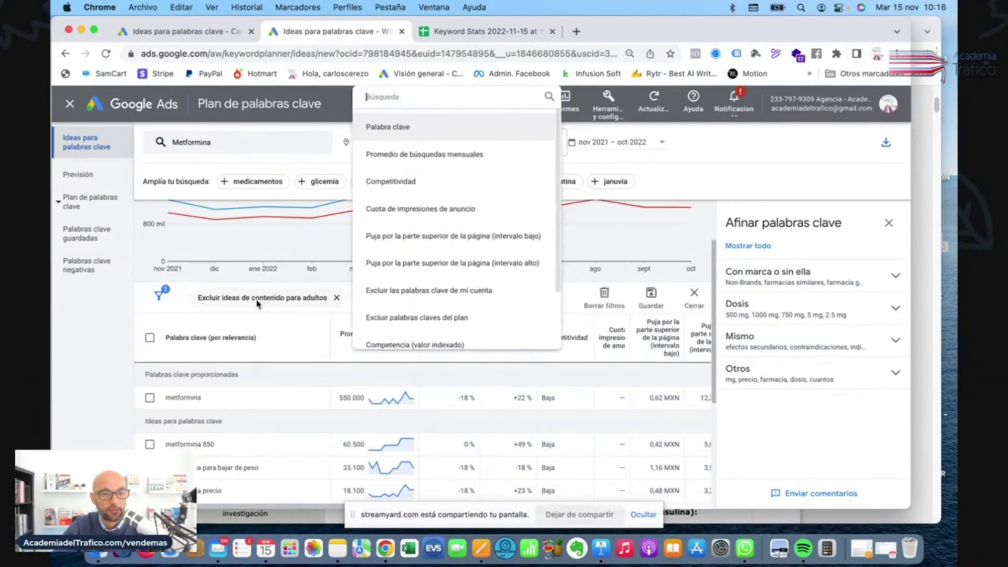
{"action": "scroll", "coordinate": [414, 251], "scroll_direction": "down", "scroll_amount": 3}
{"action": "scroll", "coordinate": [414, 251], "scroll_direction": "up", "scroll_amount": 1}
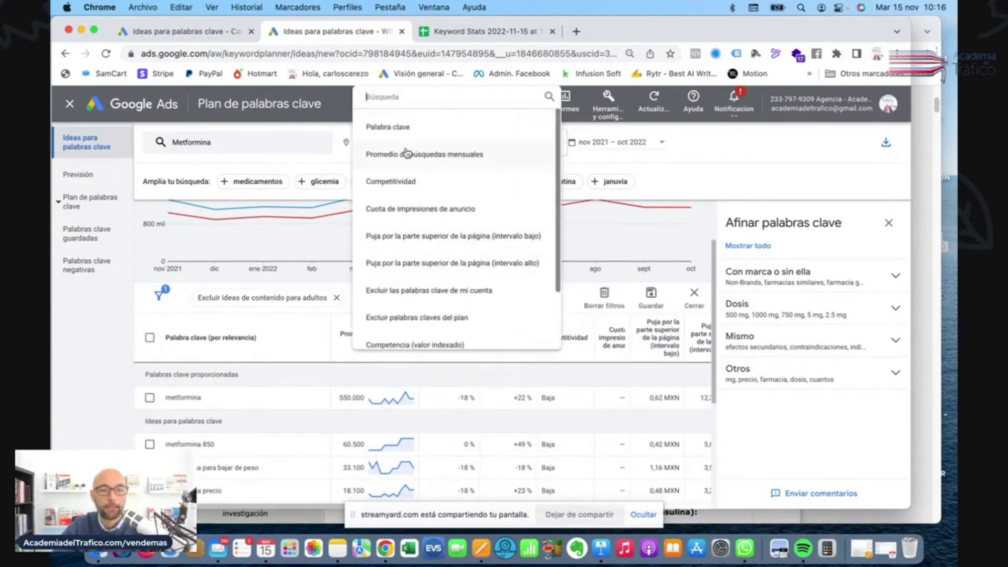
{"action": "left_click", "coordinate": [409, 129]}
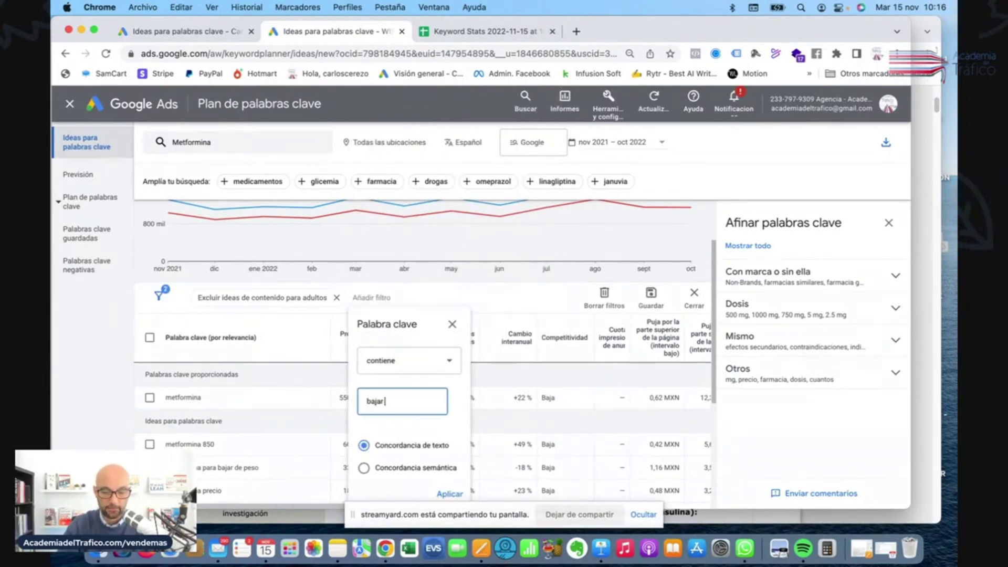
{"action": "type", "text": "bajar de peso"}
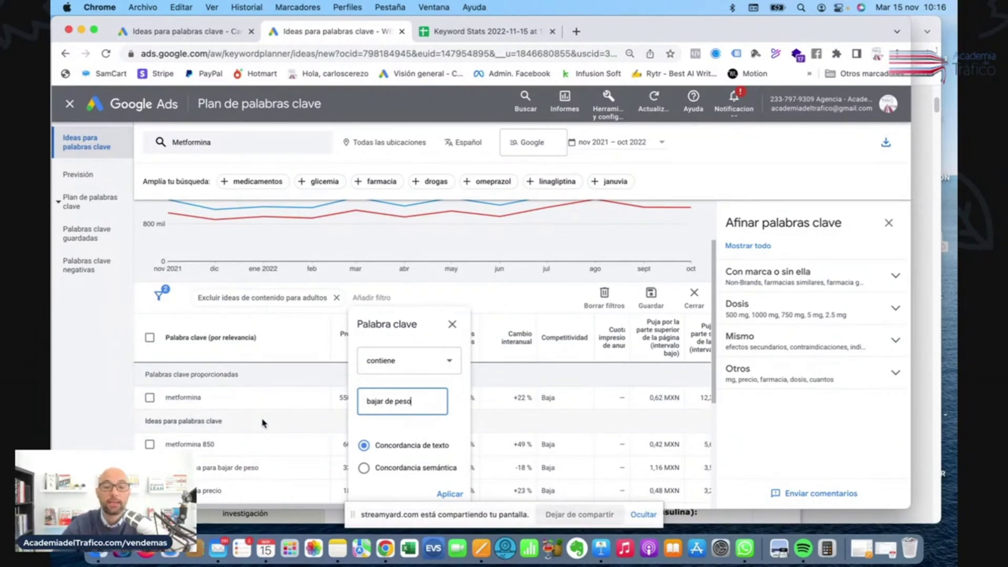
{"action": "left_click", "coordinate": [450, 494]}
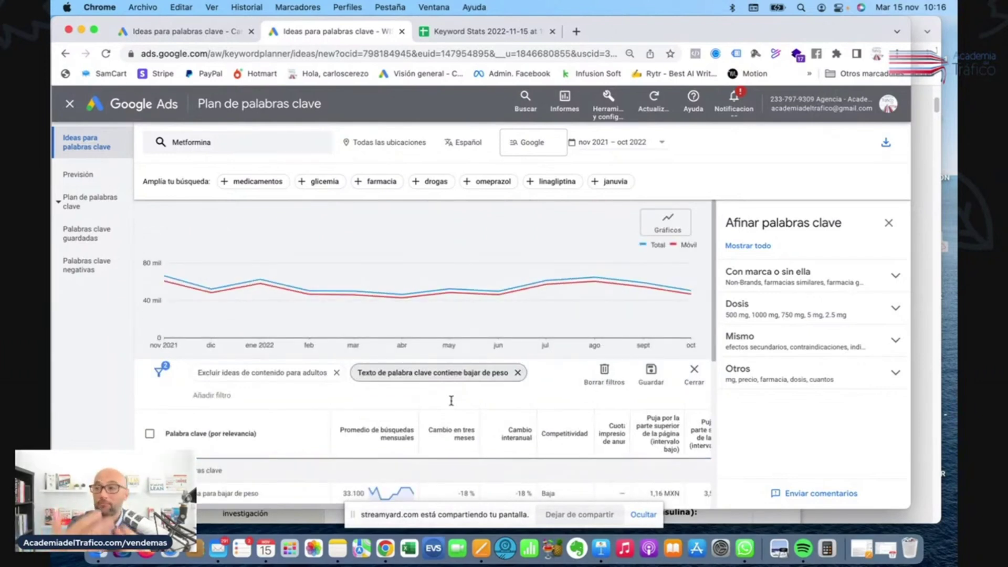
{"action": "scroll", "coordinate": [467, 388], "scroll_direction": "down", "scroll_amount": 3}
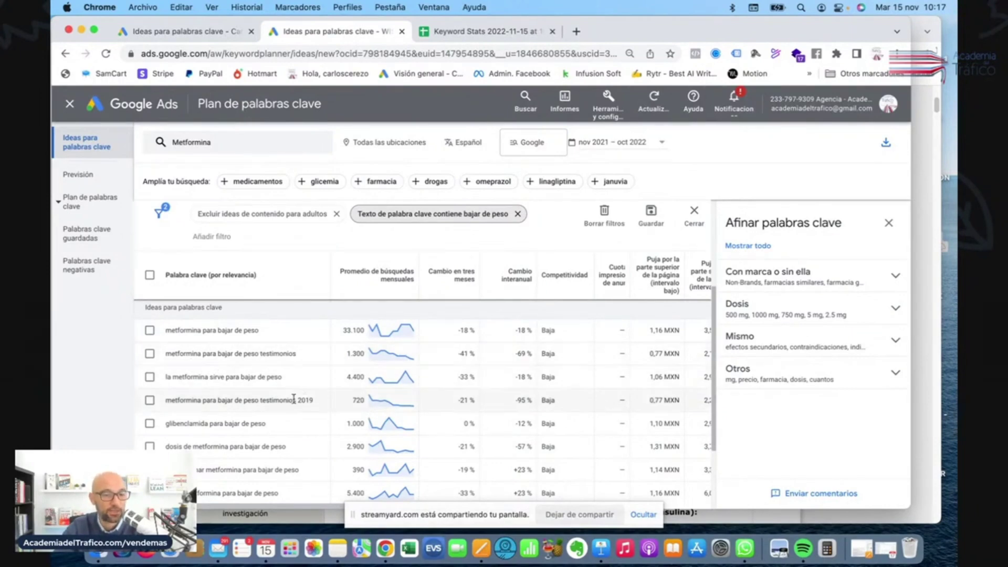
{"action": "scroll", "coordinate": [283, 367], "scroll_direction": "down", "scroll_amount": 3}
{"action": "scroll", "coordinate": [282, 375], "scroll_direction": "down", "scroll_amount": 3}
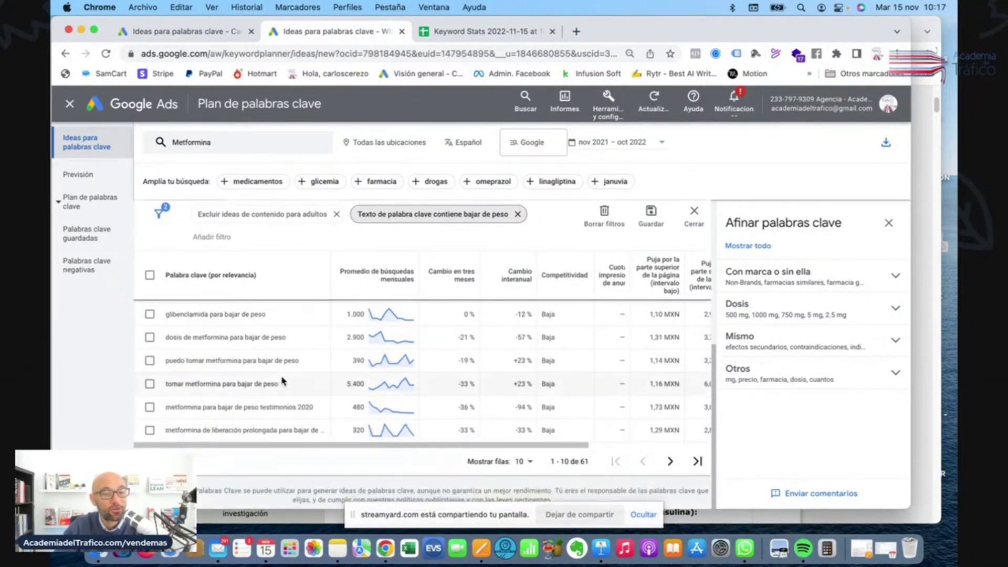
{"action": "scroll", "coordinate": [284, 386], "scroll_direction": "up", "scroll_amount": 5}
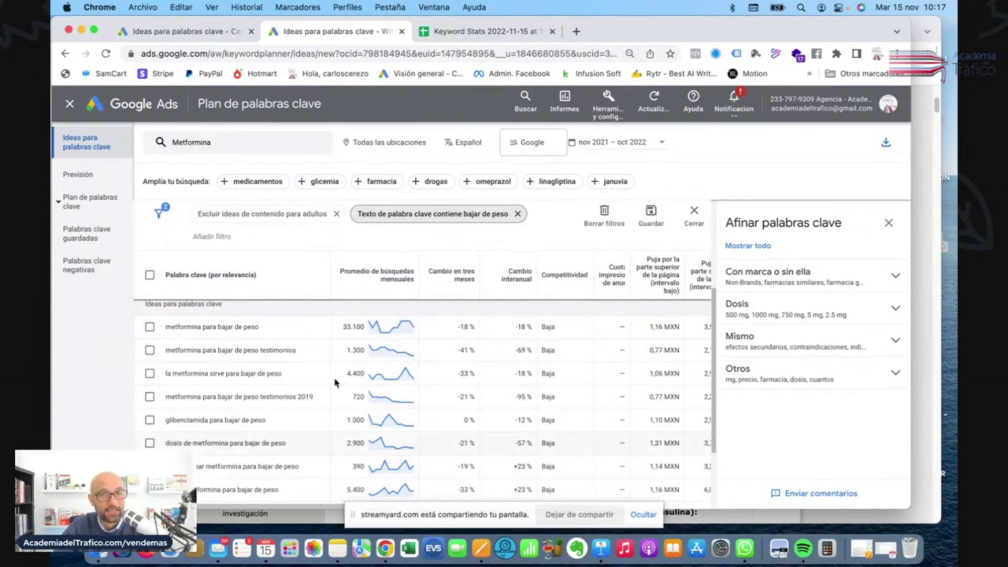
Copy the keywords in cells A4:A74 of the Keyword Stats spreadsheet
{"action": "left_click", "coordinate": [470, 32]}
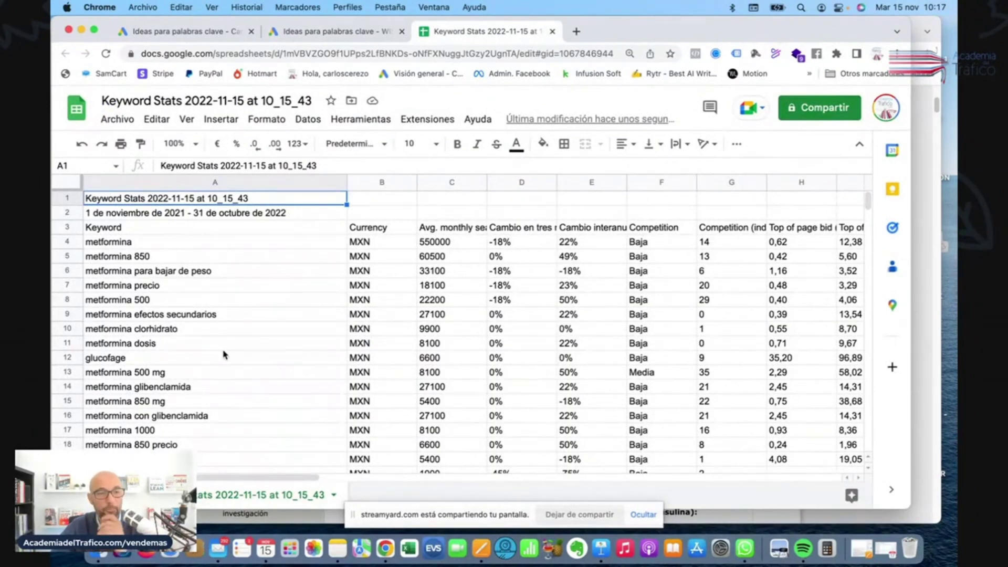
{"action": "left_click_drag", "start_coordinate": [272, 247], "coordinate": [266, 467]}
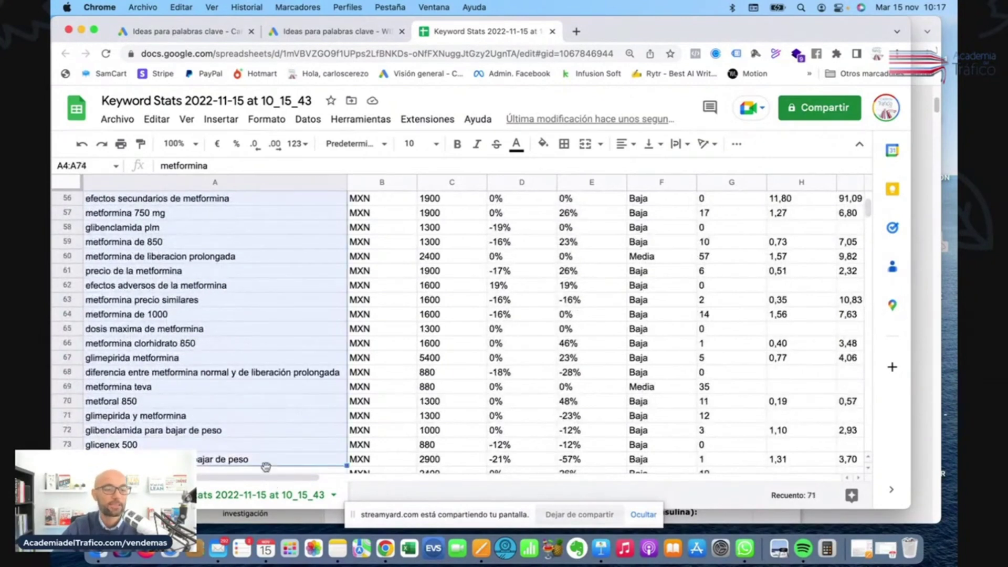
{"action": "key", "text": "super+c"}
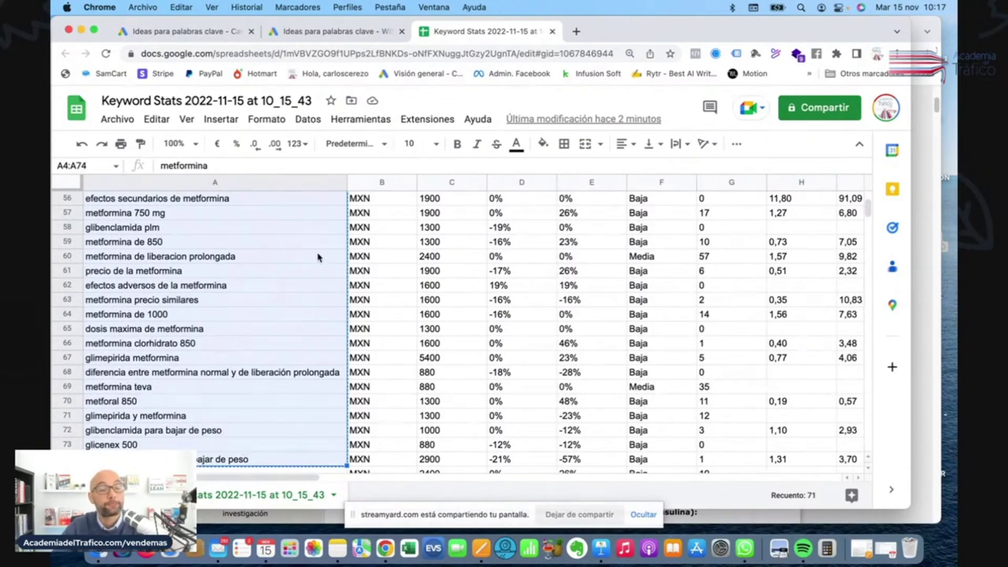
Open the WISPHUB account's audience manager in Google Ads and view its custom segments
{"action": "left_click", "coordinate": [357, 32]}
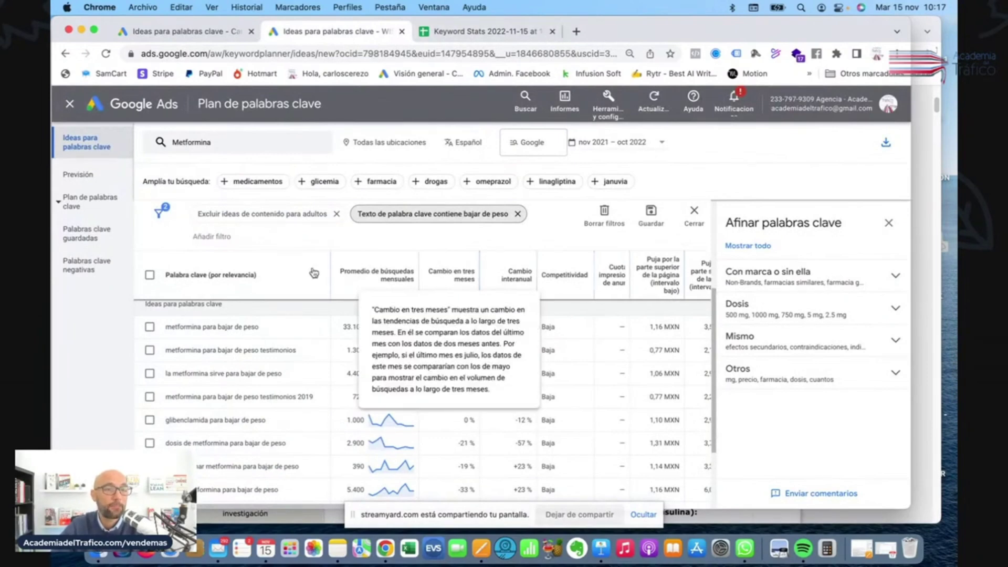
{"action": "left_click", "coordinate": [591, 103]}
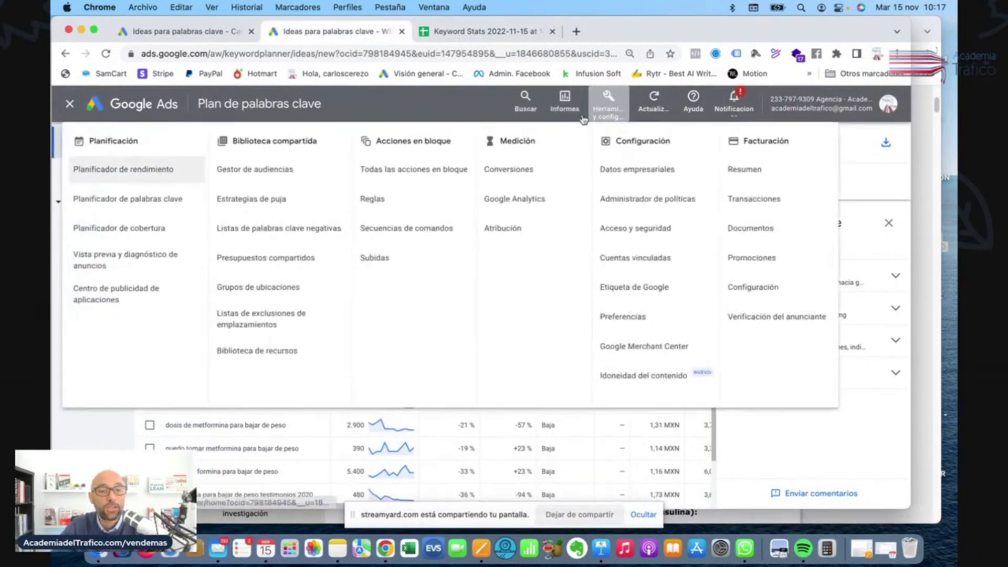
{"action": "left_click", "coordinate": [269, 175]}
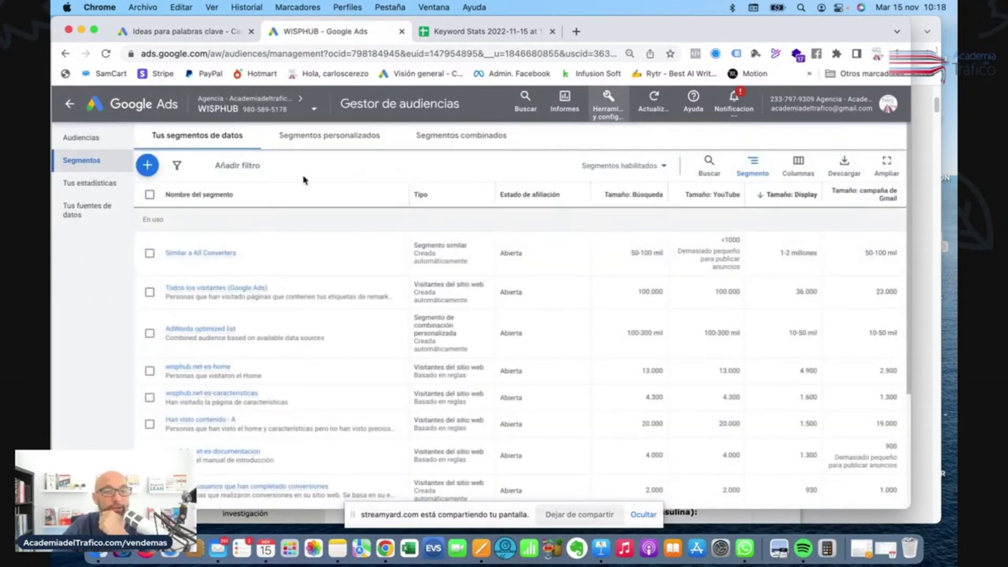
{"action": "left_click", "coordinate": [330, 137]}
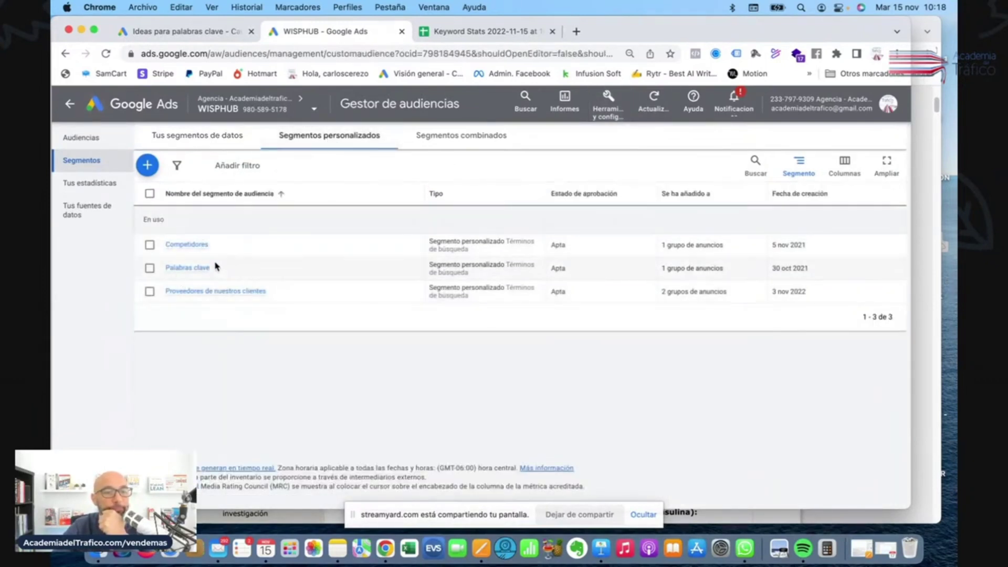
Switch to the account holder's personal Google Ads account and open the custom segments in its audience manager
{"action": "left_click", "coordinate": [891, 112]}
{"action": "left_click", "coordinate": [787, 299]}
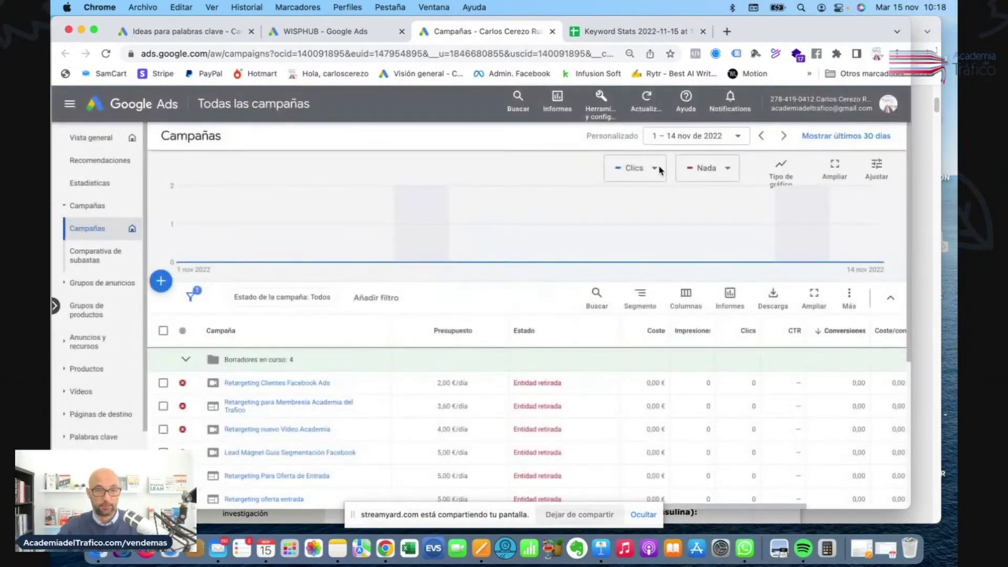
{"action": "left_click", "coordinate": [607, 100]}
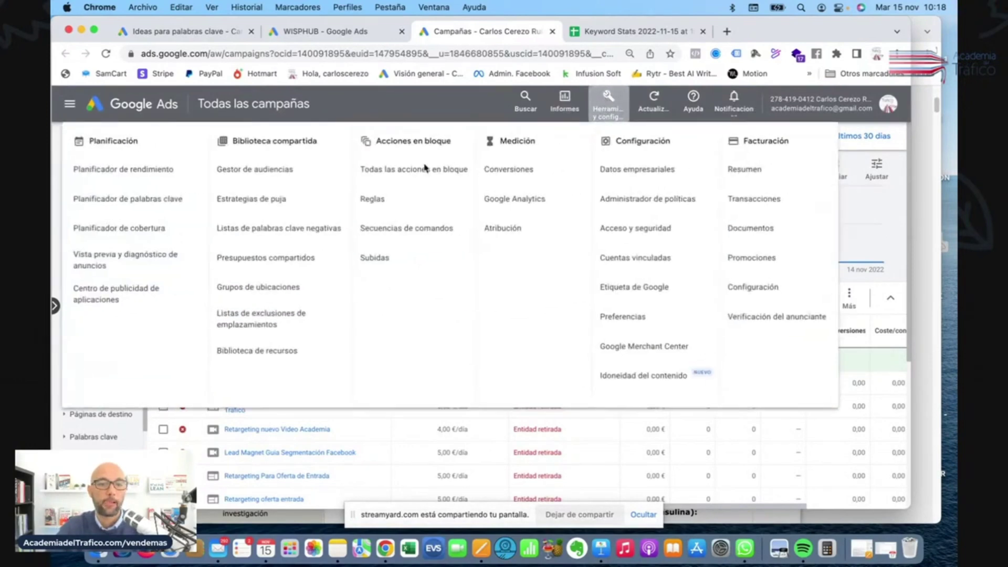
{"action": "left_click", "coordinate": [263, 169]}
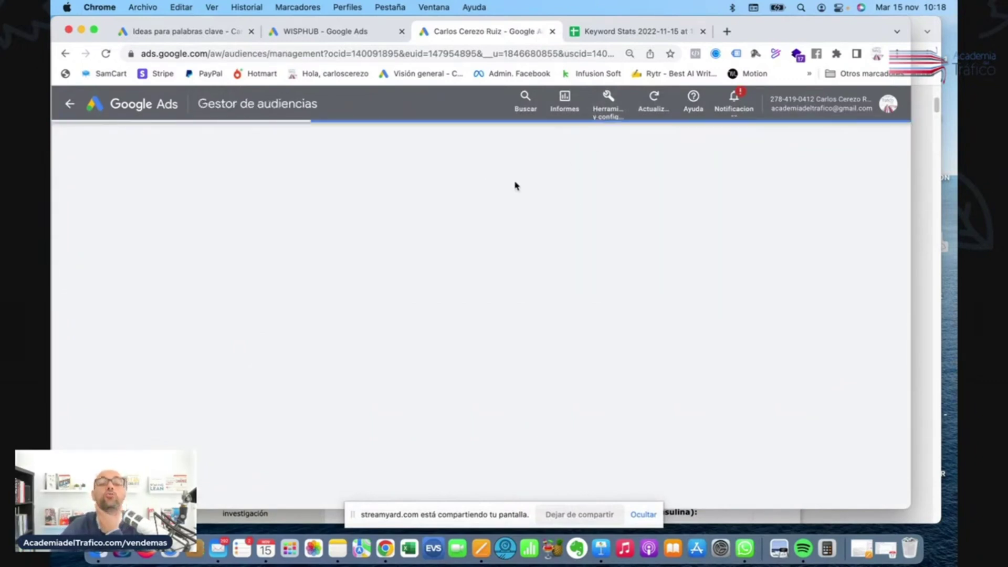
{"action": "left_click", "coordinate": [330, 135]}
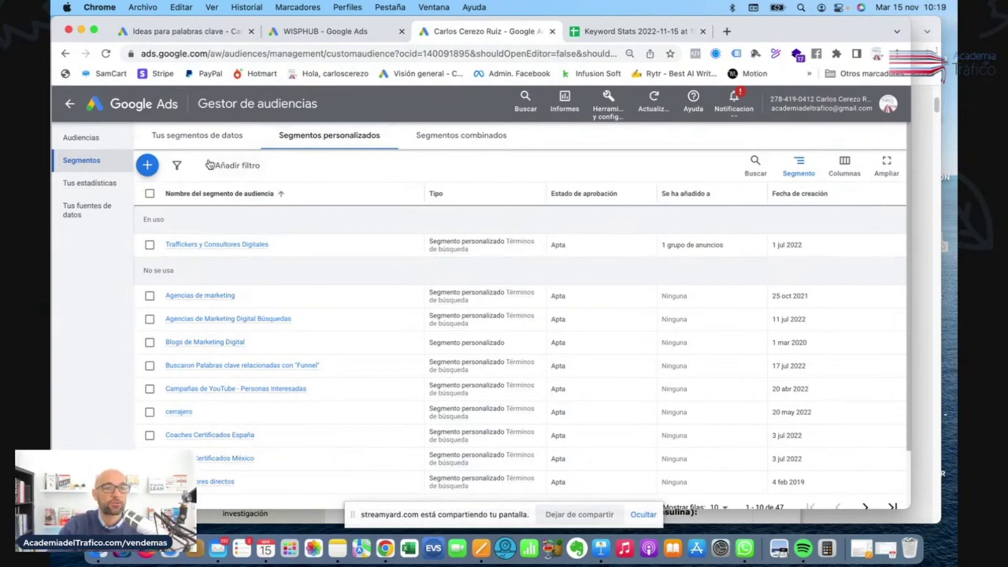
Start a new custom segment and name it "Diabéticos Medicamentos"
{"action": "left_click", "coordinate": [148, 165]}
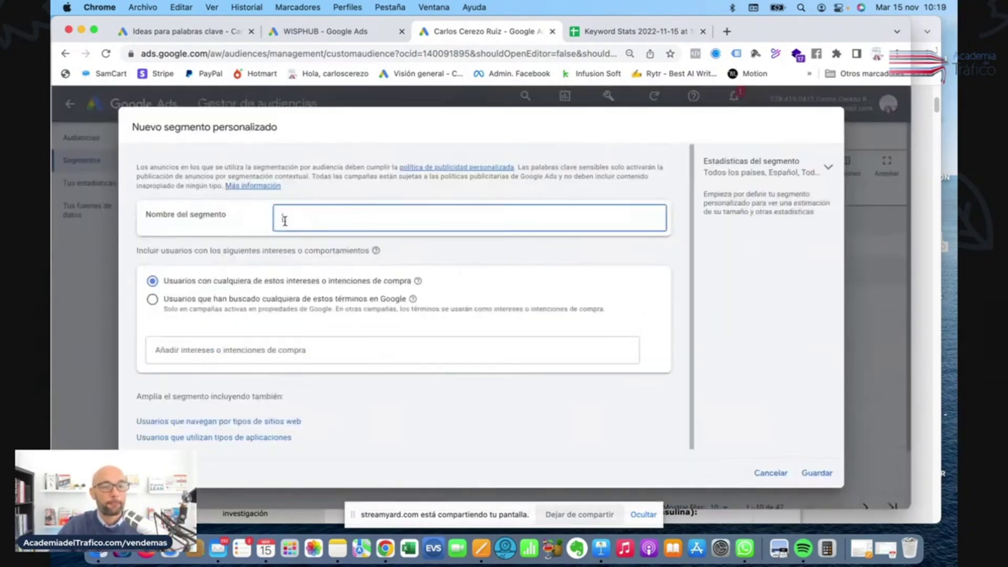
{"action": "type", "text": "Diade"}
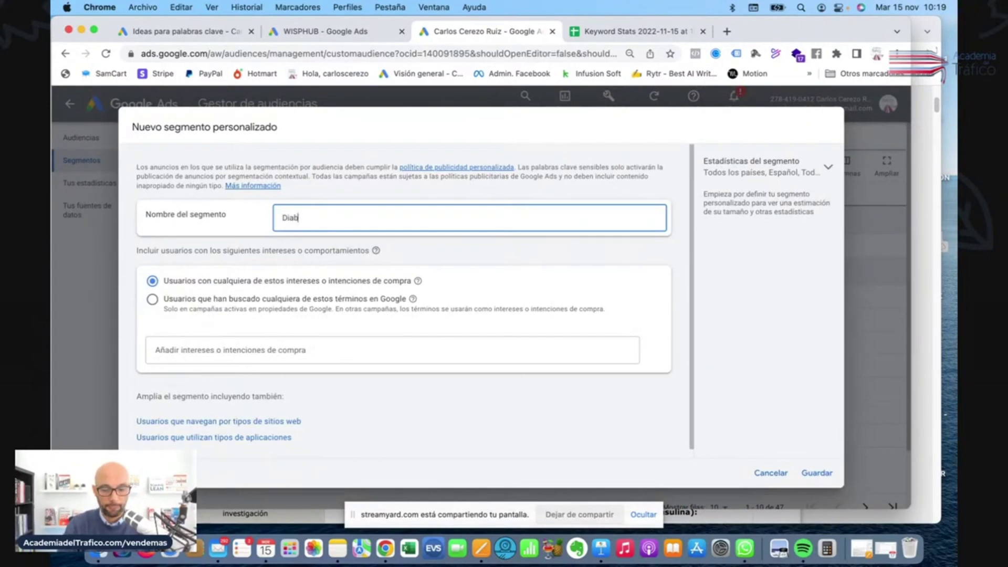
{"action": "type", "text": "ticos Metformina"}
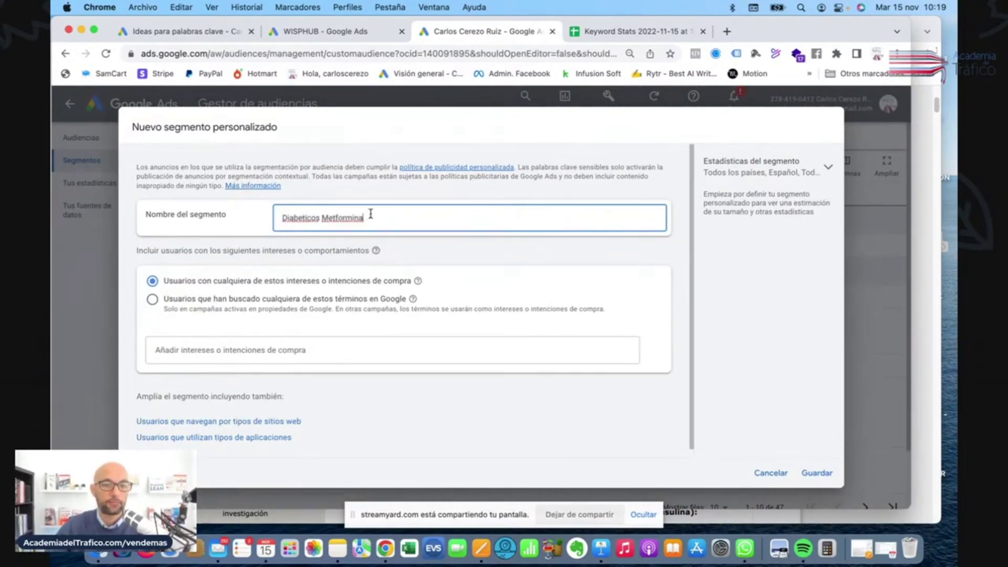
{"action": "double_click", "coordinate": [323, 217]}
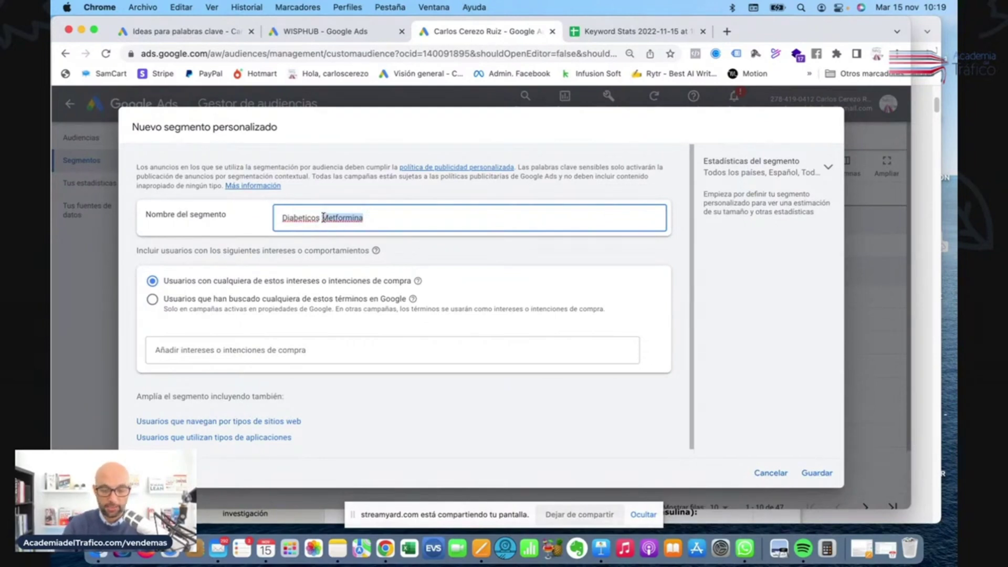
{"action": "type", "text": "Medicamentos"}
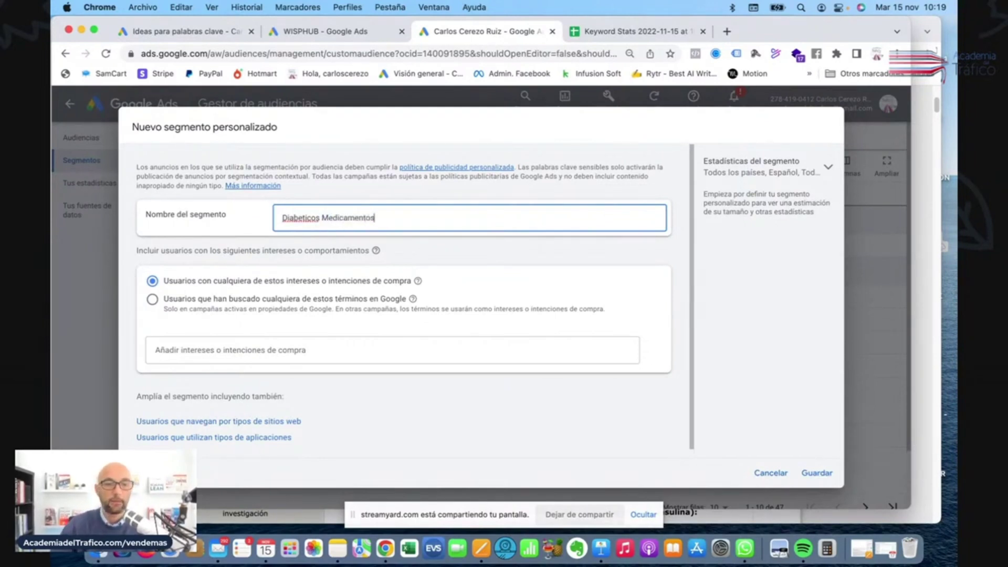
{"action": "left_click", "coordinate": [302, 217]}
{"action": "key", "text": "BackSpace"}
{"action": "type", "text": "é"}
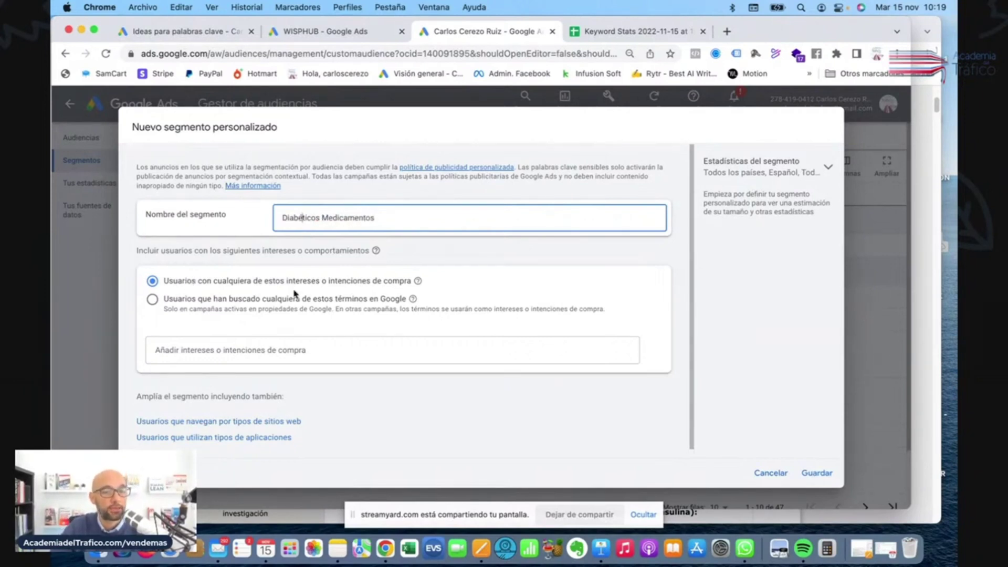
Set the segment to include users who searched for any of these terms on Google, and paste the copied keywords as search terms
{"action": "mouse_move", "coordinate": [416, 282]}
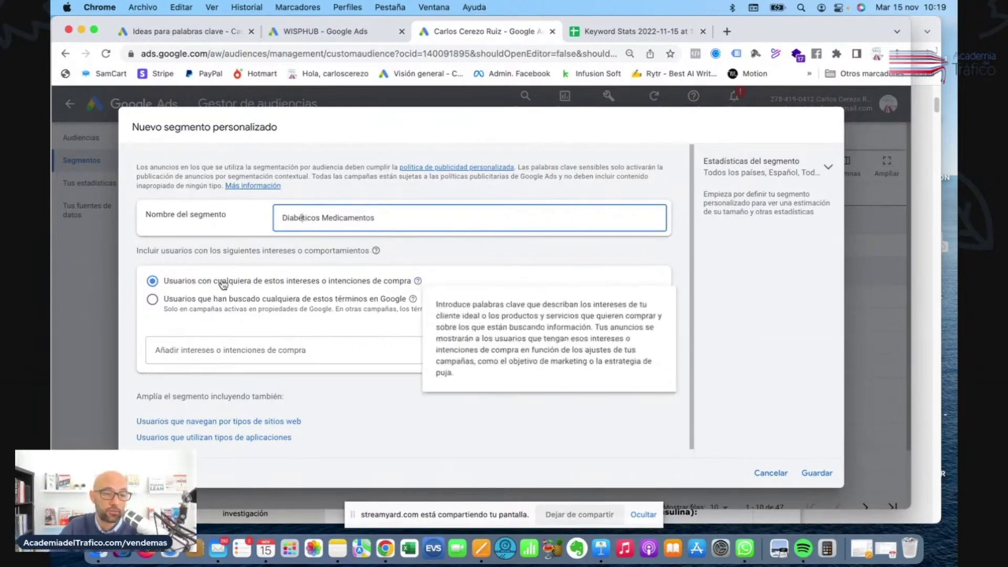
{"action": "left_click", "coordinate": [153, 299]}
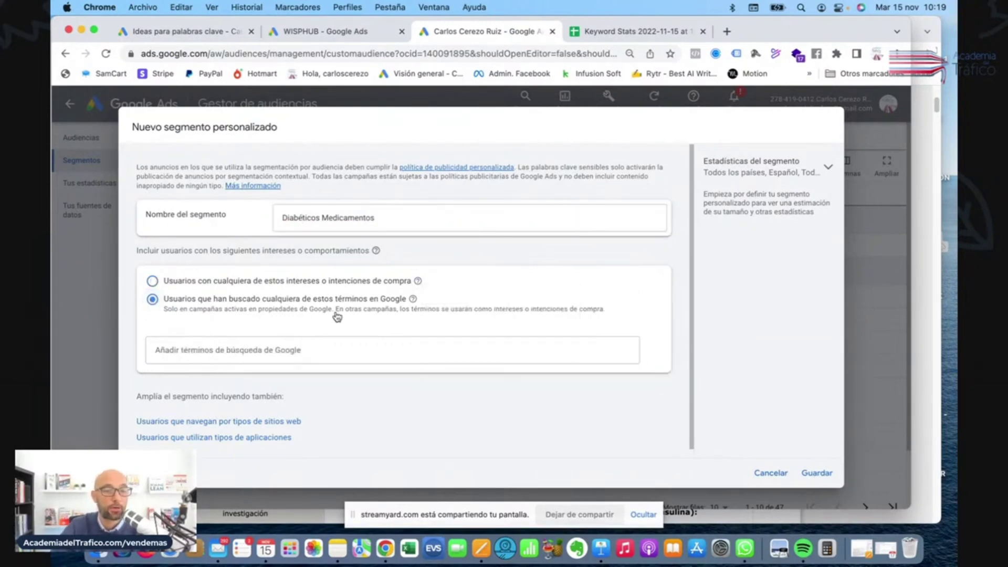
{"action": "left_click", "coordinate": [168, 351]}
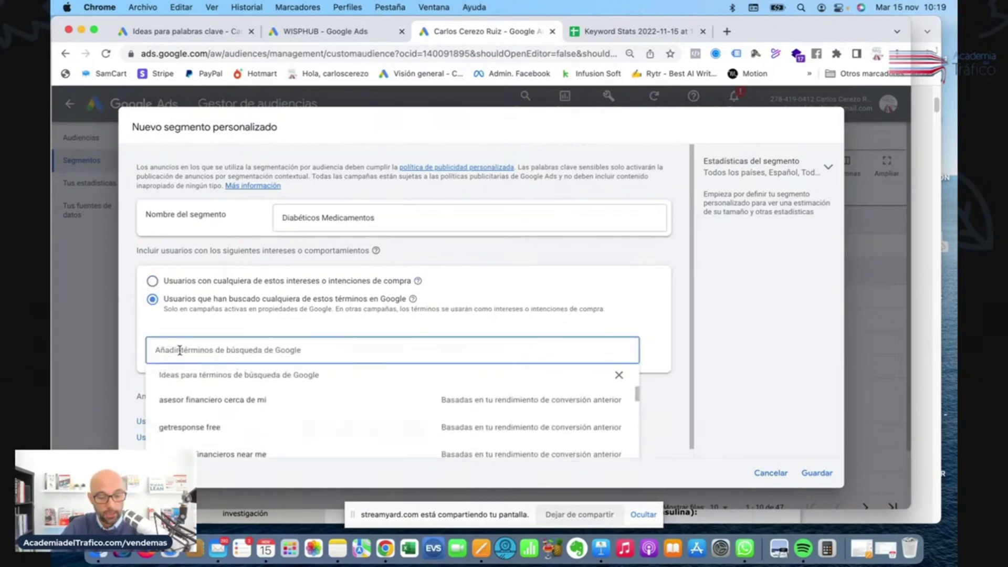
{"action": "key", "text": "super+v"}
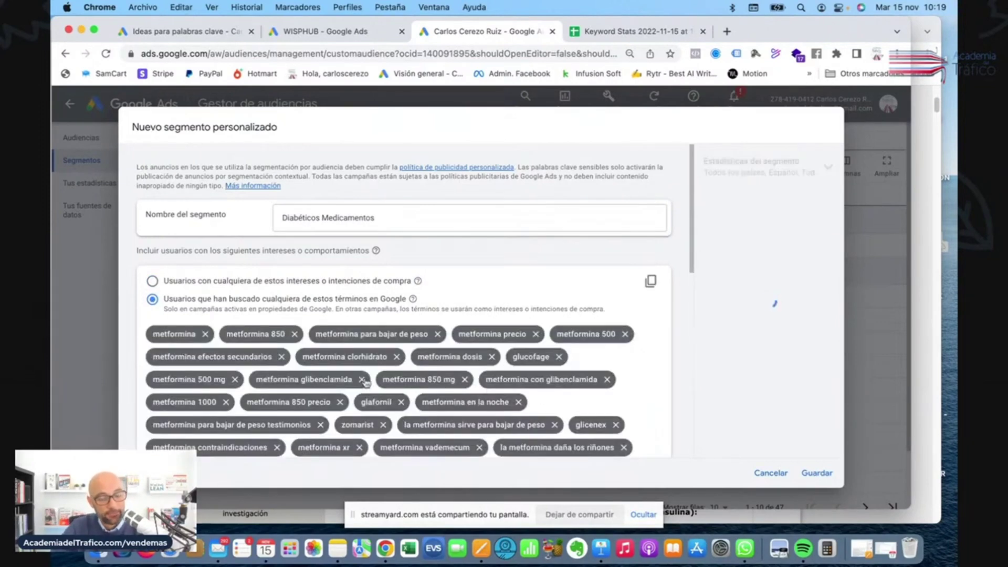
Review the pasted search terms of the "Diabéticos Medicamentos" segment and save it
{"action": "scroll", "coordinate": [369, 383], "scroll_direction": "down", "scroll_amount": 1}
{"action": "scroll", "coordinate": [369, 383], "scroll_direction": "down", "scroll_amount": 5}
{"action": "scroll", "coordinate": [378, 375], "scroll_direction": "up", "scroll_amount": 8}
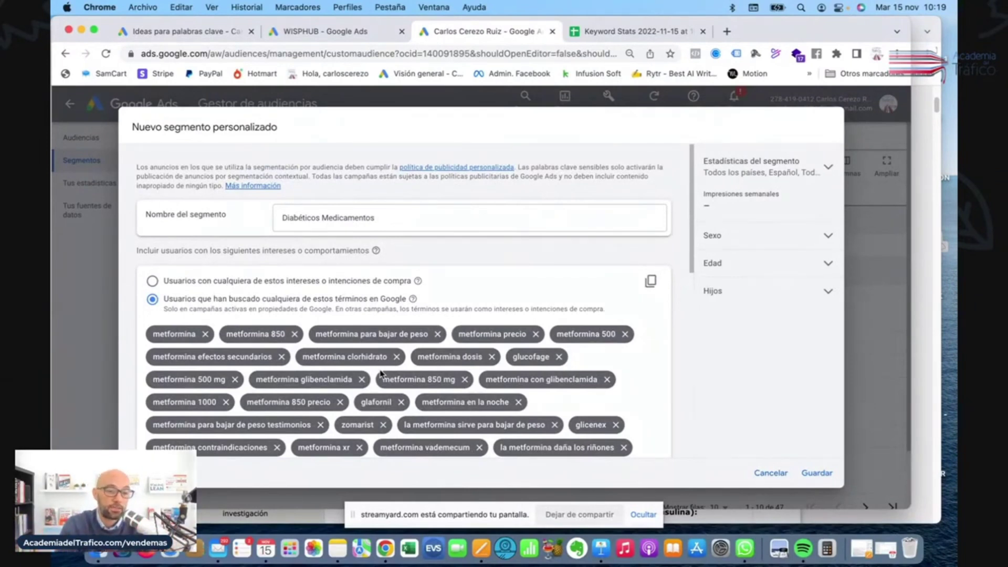
{"action": "scroll", "coordinate": [376, 372], "scroll_direction": "down", "scroll_amount": 10}
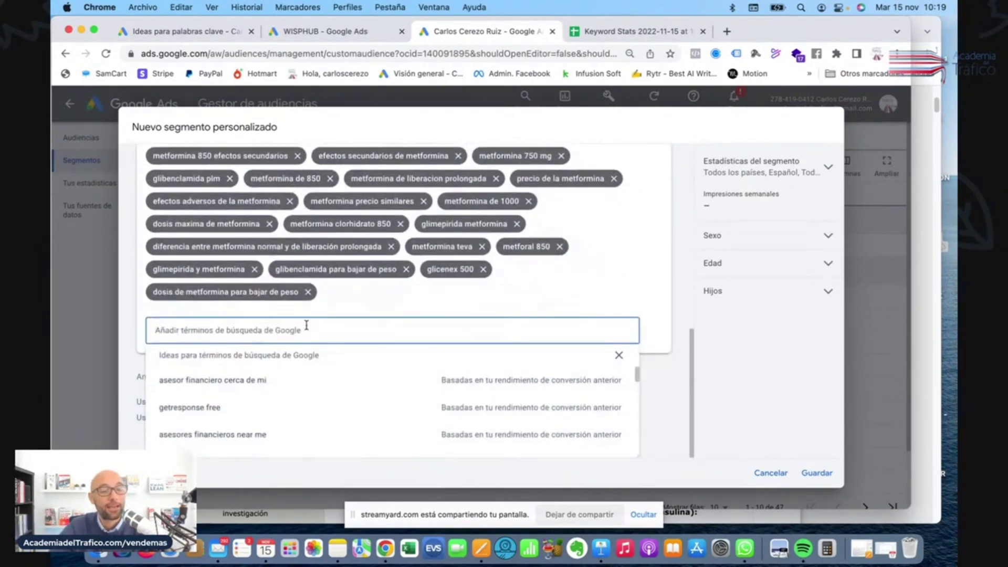
{"action": "left_click", "coordinate": [681, 292]}
{"action": "scroll", "coordinate": [428, 274], "scroll_direction": "up", "scroll_amount": 2}
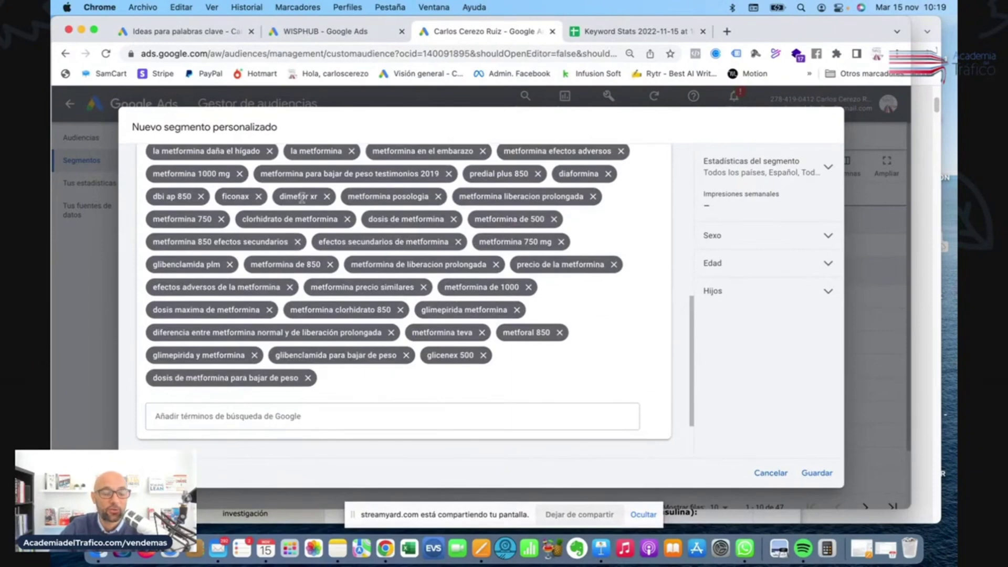
{"action": "left_click", "coordinate": [817, 474]}
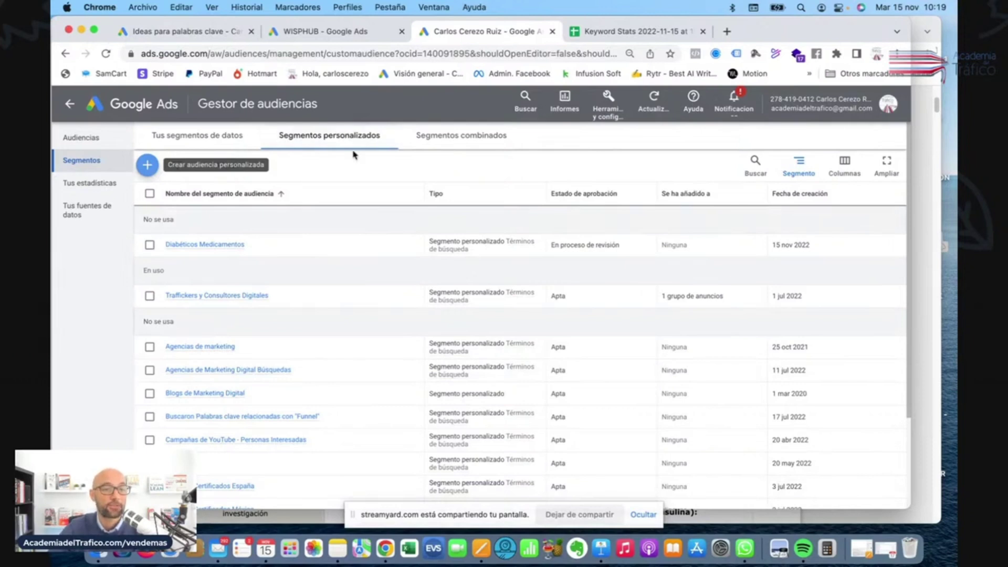
Start another custom segment and name it "Descarga de aplicaciones para bajar de peso"
{"action": "left_click", "coordinate": [148, 164]}
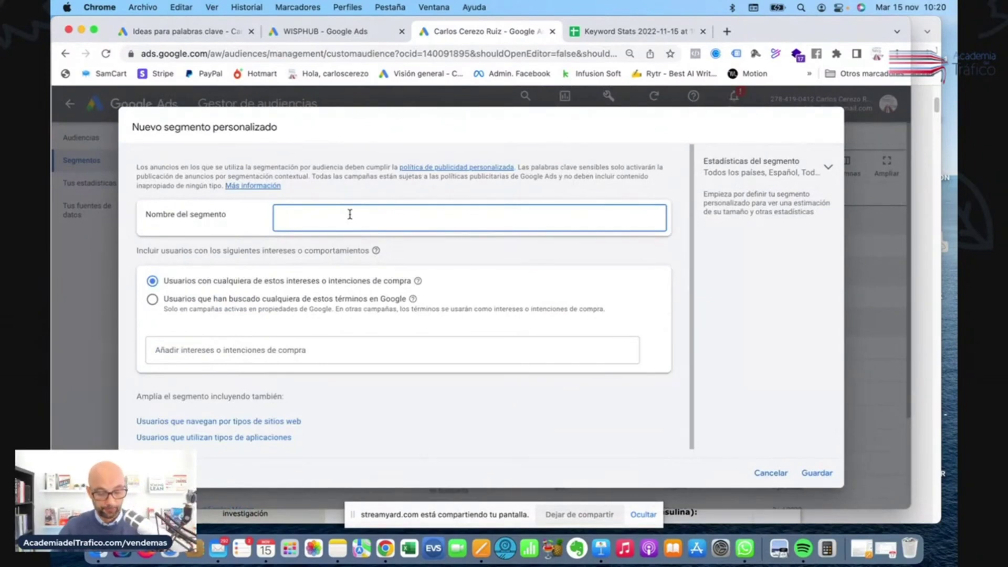
{"action": "type", "text": "Desca"}
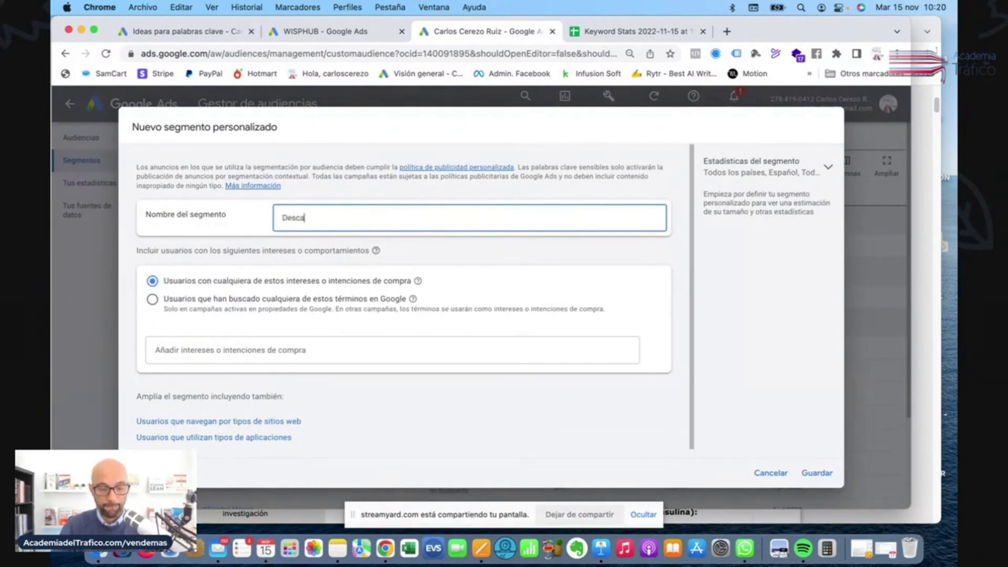
{"action": "type", "text": "rga de aplica"}
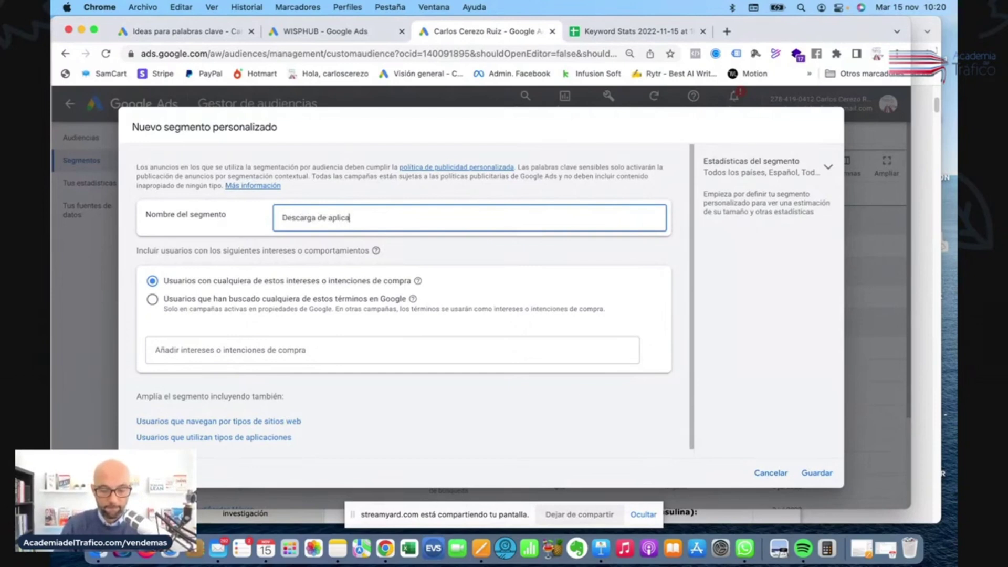
{"action": "type", "text": "ciones para bajar de peso"}
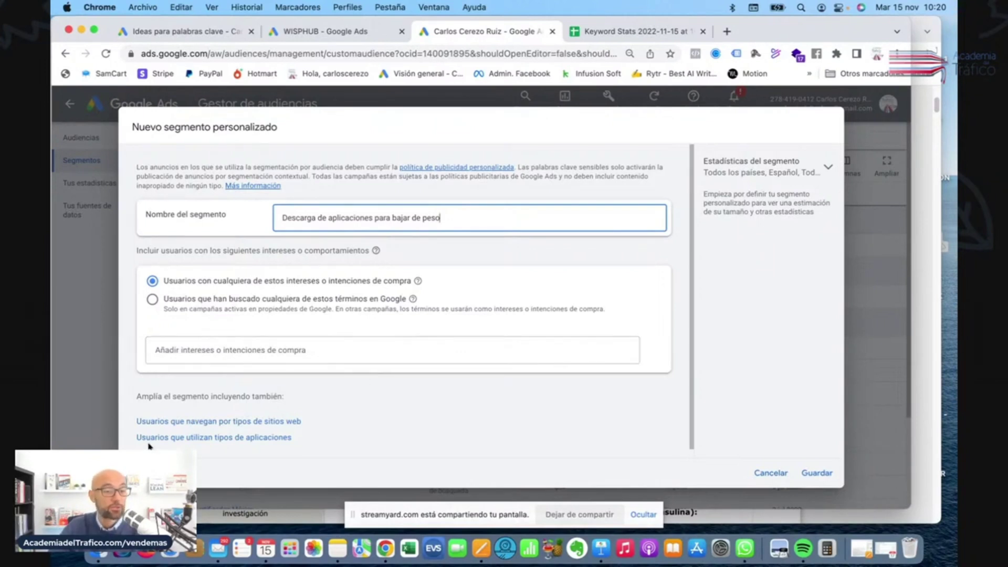
Expand the segment to users of similar apps and search the Google Play Store for "bajar de peso mujeres"
{"action": "left_click", "coordinate": [185, 438]}
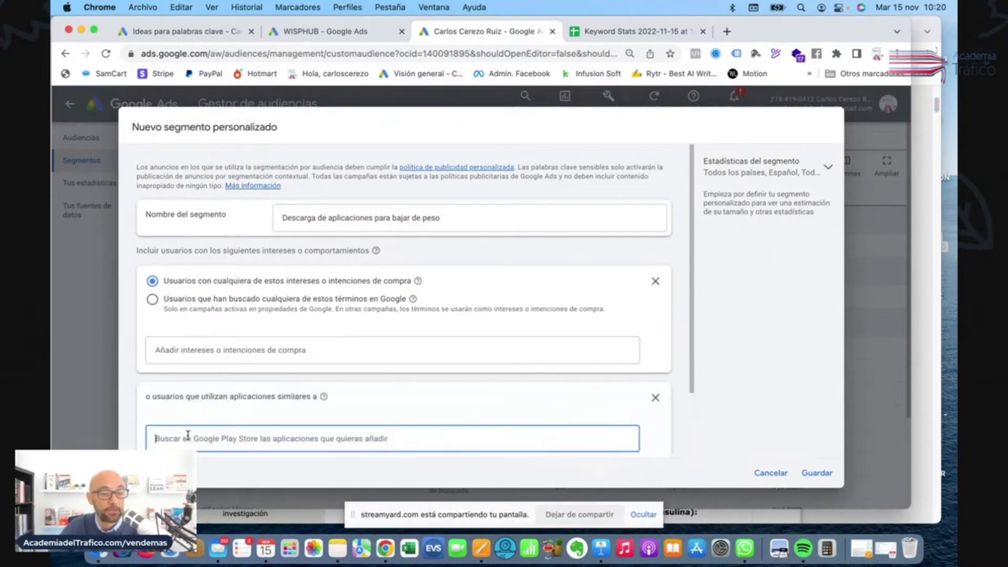
{"action": "scroll", "coordinate": [315, 394], "scroll_direction": "down", "scroll_amount": 3}
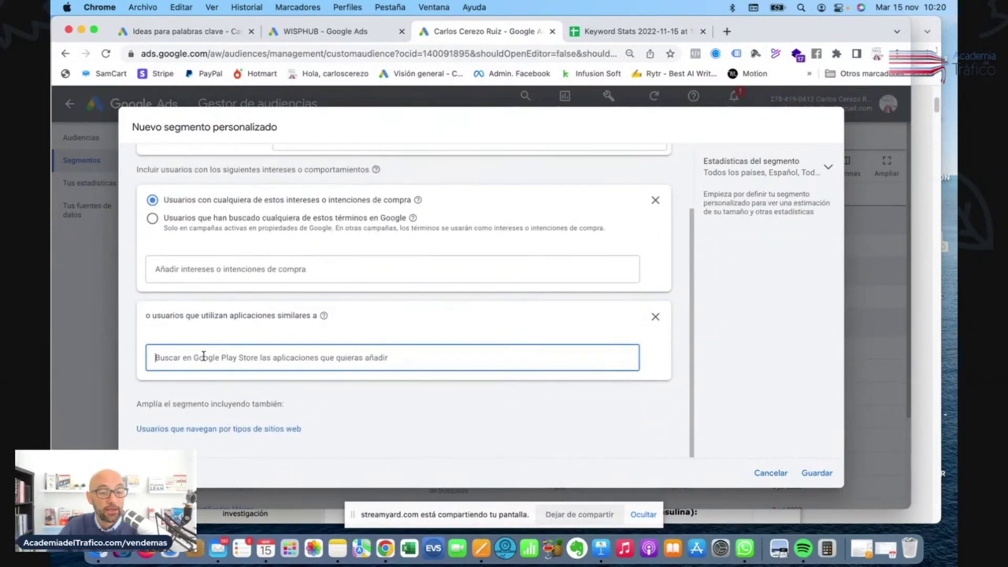
{"action": "type", "text": "bajar"}
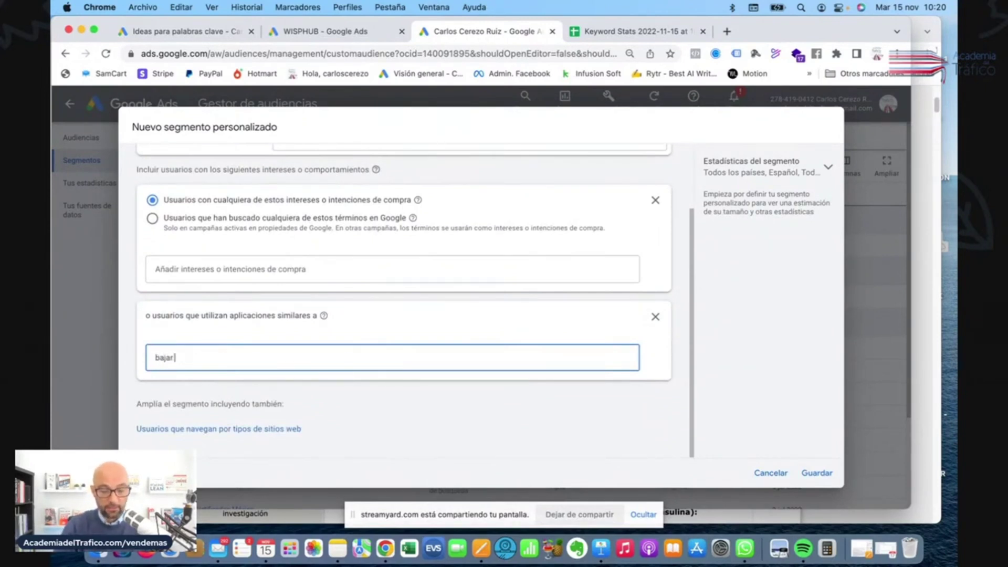
{"action": "type", "text": " de peso"}
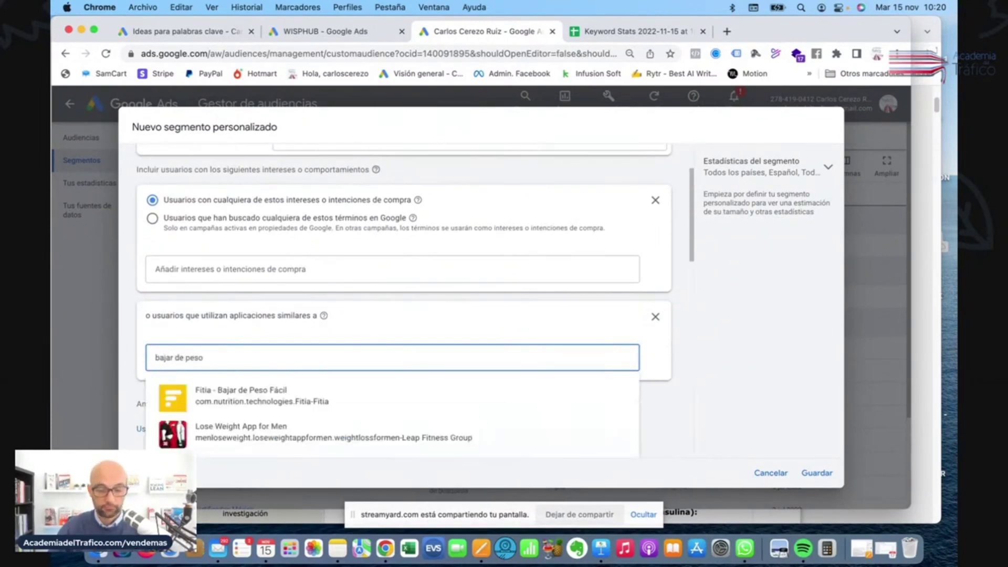
{"action": "type", "text": " mujeres"}
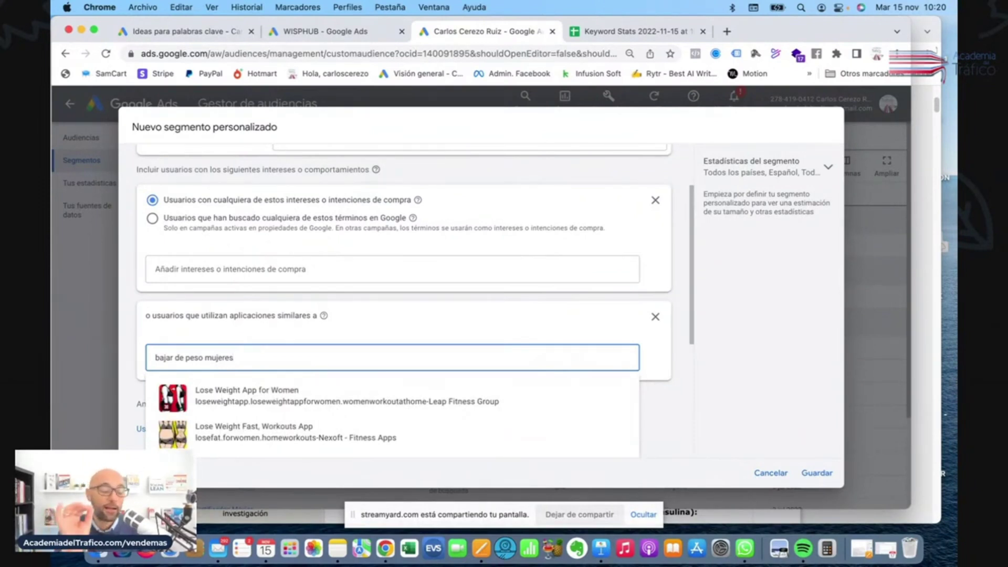
Add the eight suggested women's weight-loss apps to the segment, from "Lose Weight App for Women" through the second "Lose Weight for Women - Home W"
{"action": "scroll", "coordinate": [240, 420], "scroll_direction": "down", "scroll_amount": 5}
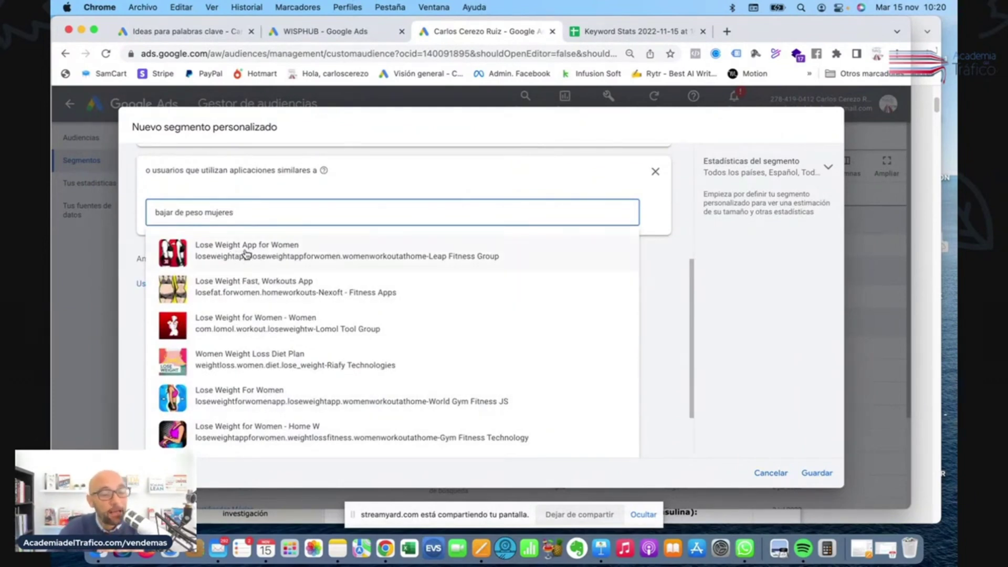
{"action": "left_click", "coordinate": [257, 252]}
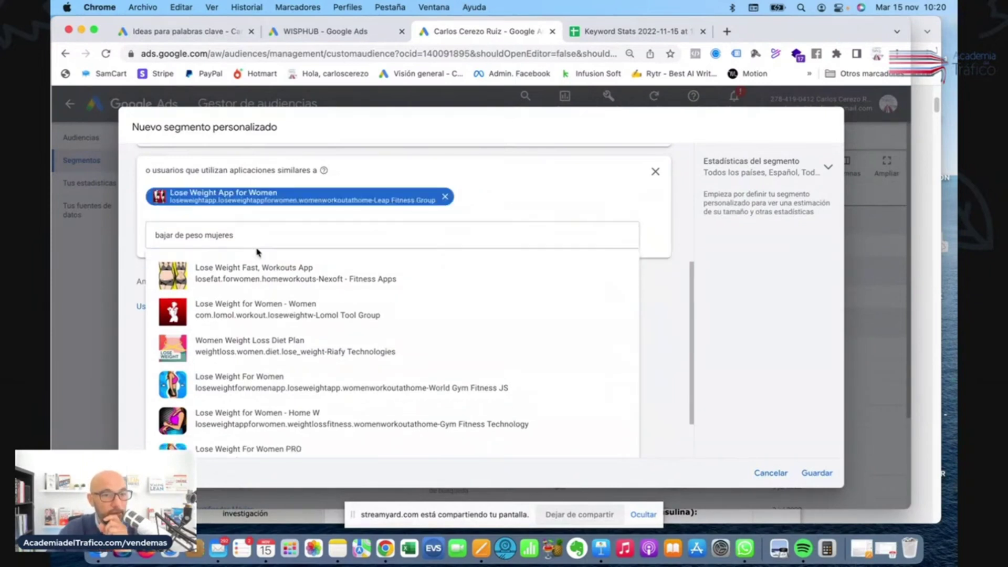
{"action": "left_click", "coordinate": [248, 268]}
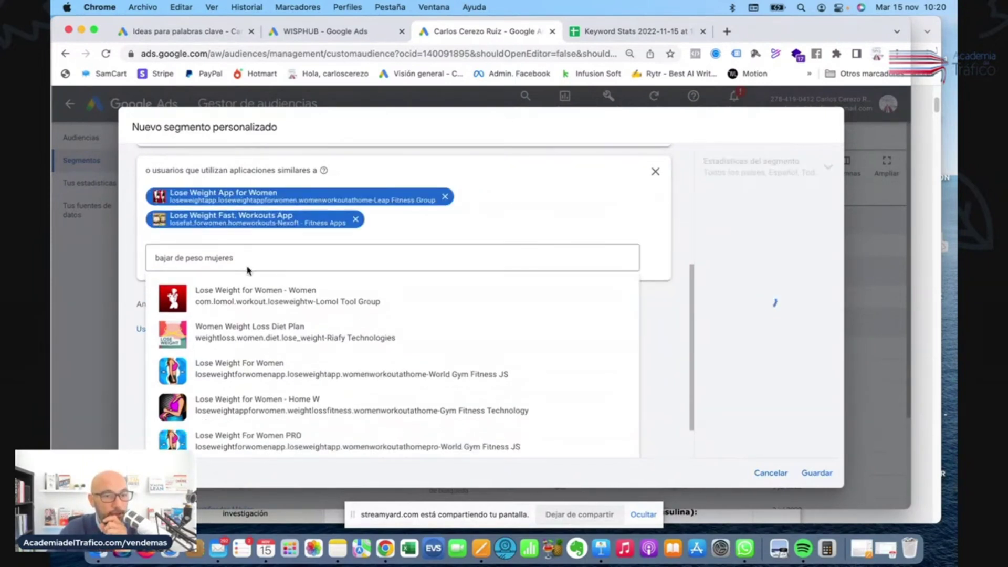
{"action": "left_click", "coordinate": [247, 304]}
{"action": "left_click", "coordinate": [250, 303]}
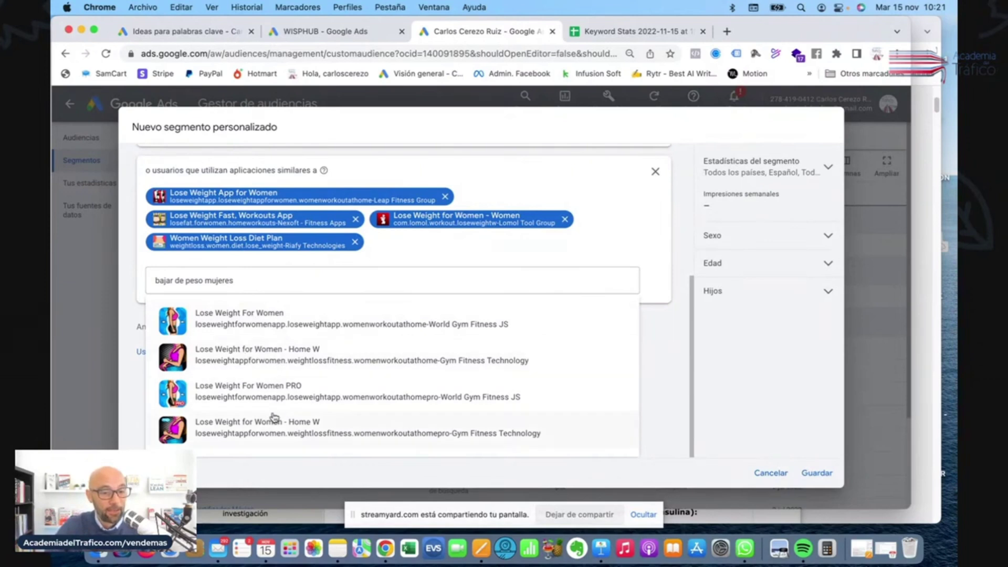
{"action": "left_click", "coordinate": [253, 323]}
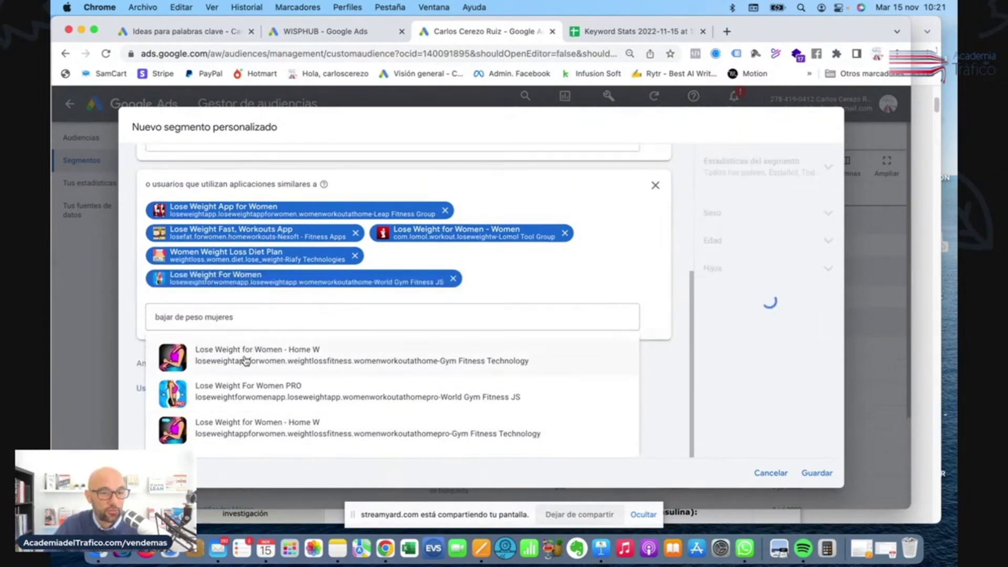
{"action": "left_click", "coordinate": [245, 360]}
{"action": "left_click", "coordinate": [236, 387]}
{"action": "left_click", "coordinate": [234, 424]}
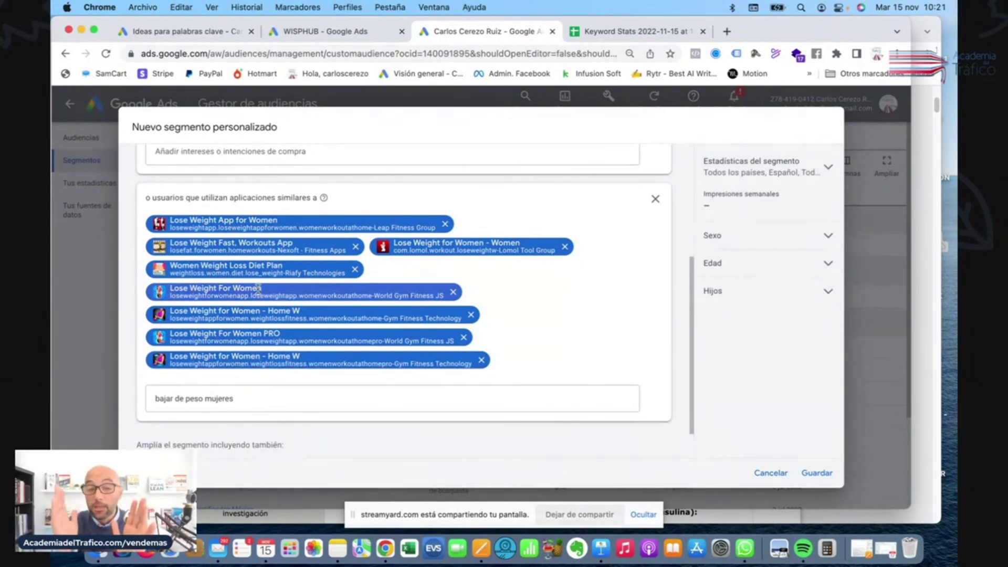
Append "Mujeres" to the segment name, making it "Descarga de aplicaciones para bajar de peso Mujeres", and save the segment
{"action": "scroll", "coordinate": [254, 251], "scroll_direction": "up", "scroll_amount": 1}
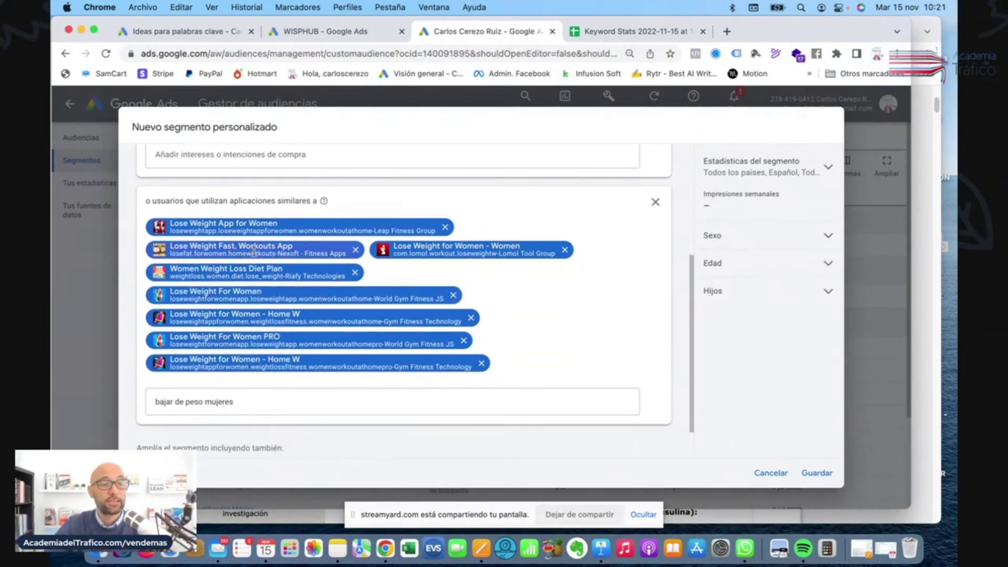
{"action": "scroll", "coordinate": [254, 251], "scroll_direction": "up", "scroll_amount": 5}
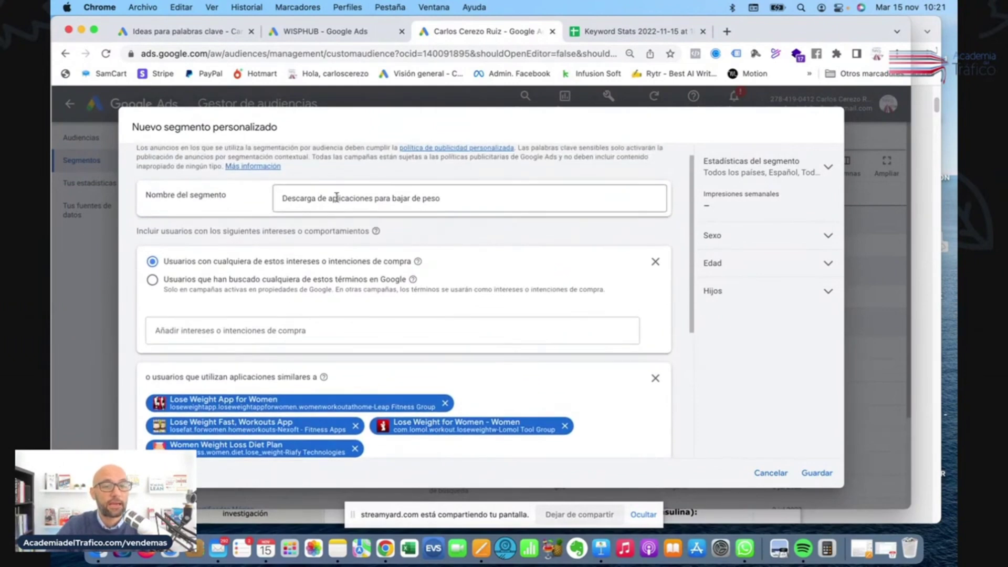
{"action": "left_click", "coordinate": [445, 199]}
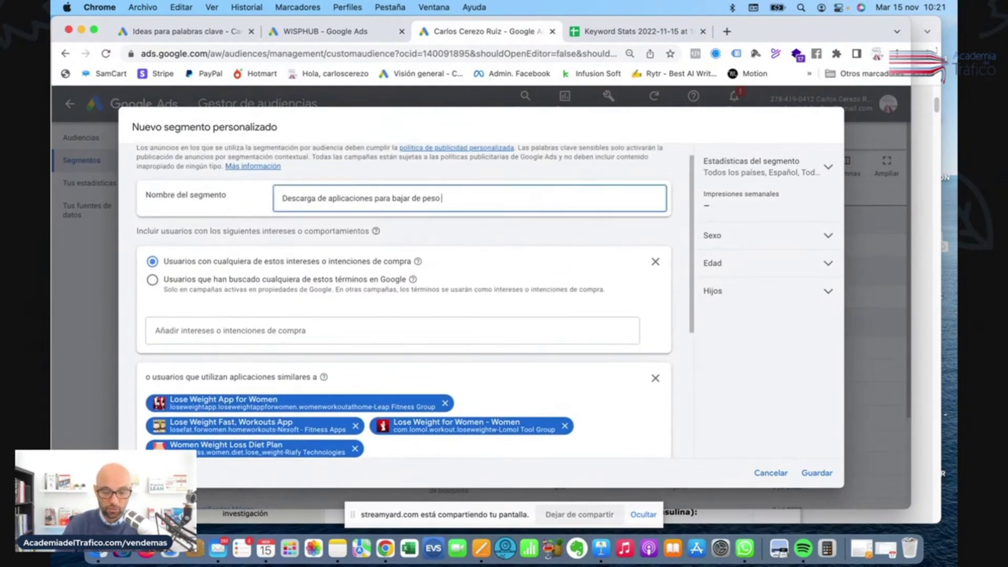
{"action": "type", "text": "Mujeres"}
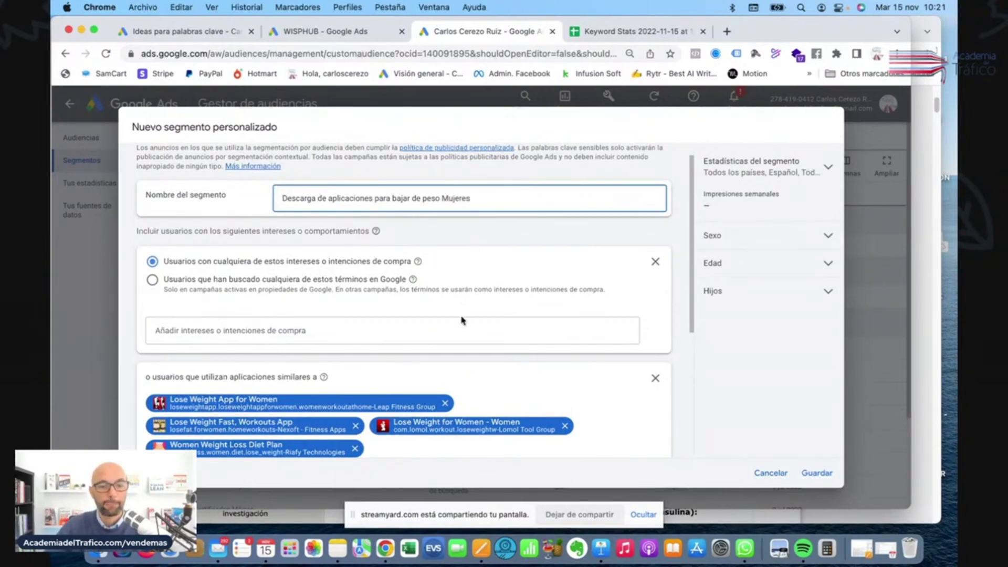
{"action": "scroll", "coordinate": [467, 336], "scroll_direction": "down", "scroll_amount": 1}
{"action": "scroll", "coordinate": [471, 347], "scroll_direction": "down", "scroll_amount": 5}
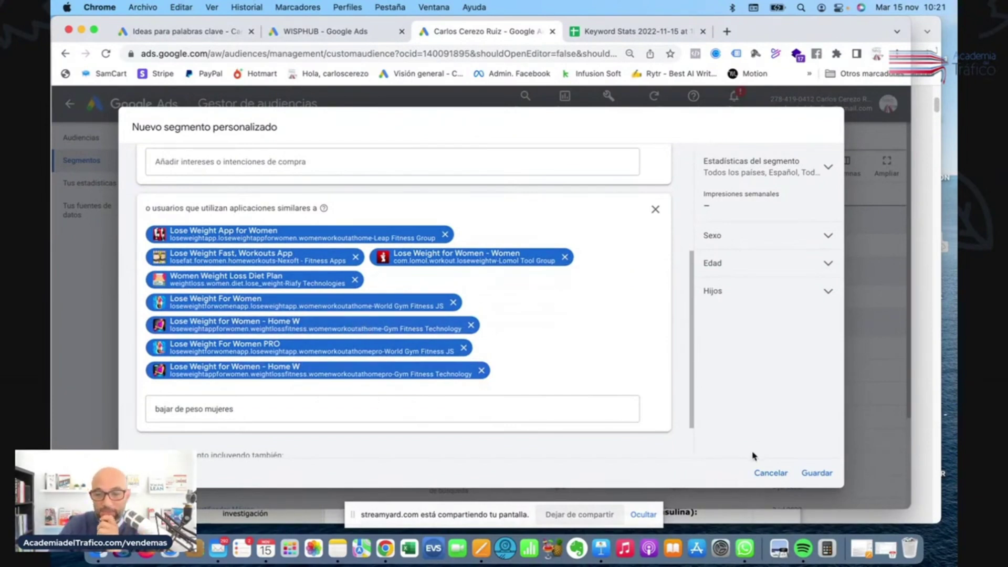
{"action": "left_click", "coordinate": [815, 475]}
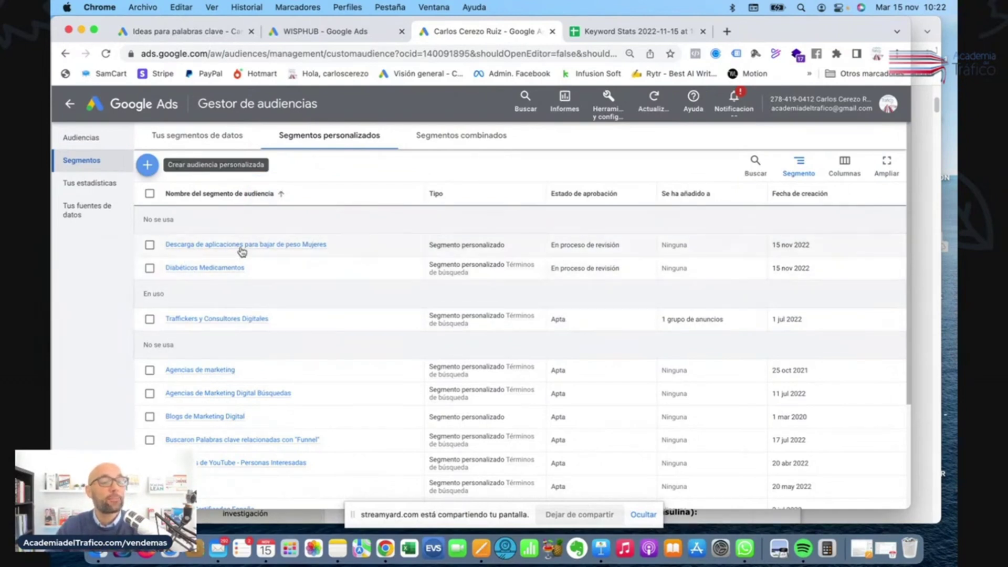
Start a new combined audience segment and name it "Mujeres diabeticas que quieren bajar de peso"
{"action": "left_click", "coordinate": [457, 138]}
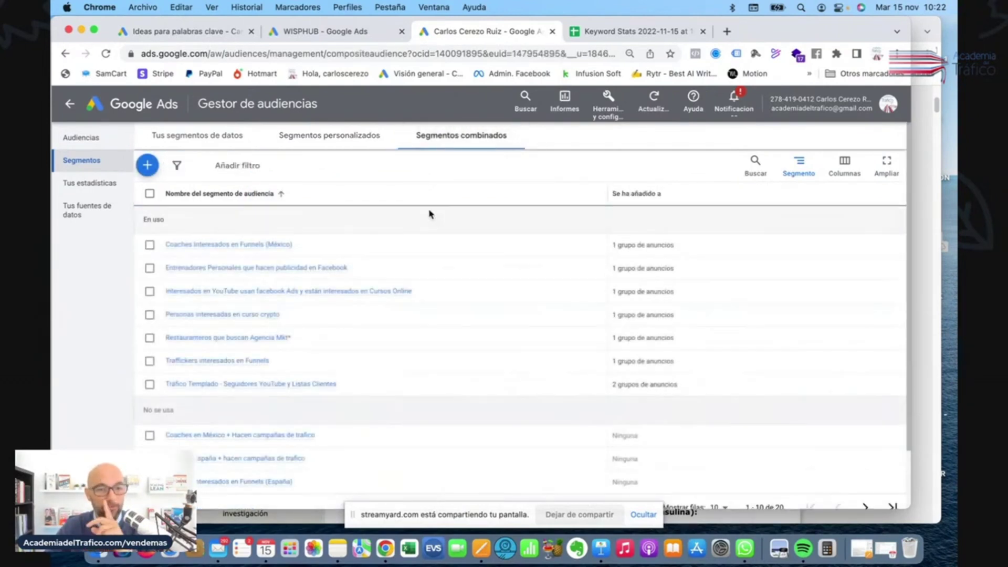
{"action": "left_click", "coordinate": [148, 165]}
{"action": "left_click", "coordinate": [191, 176]}
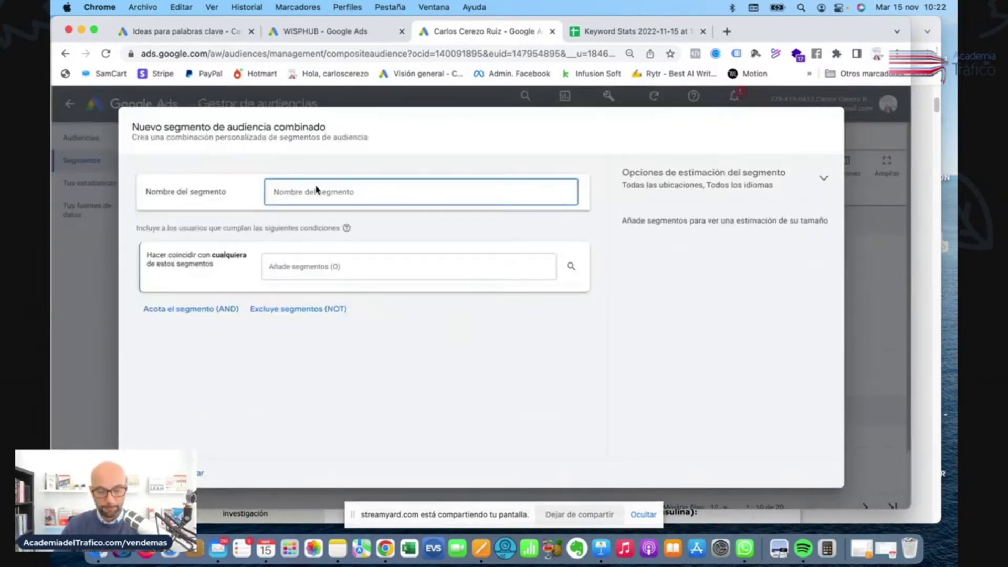
{"action": "type", "text": "Muje"}
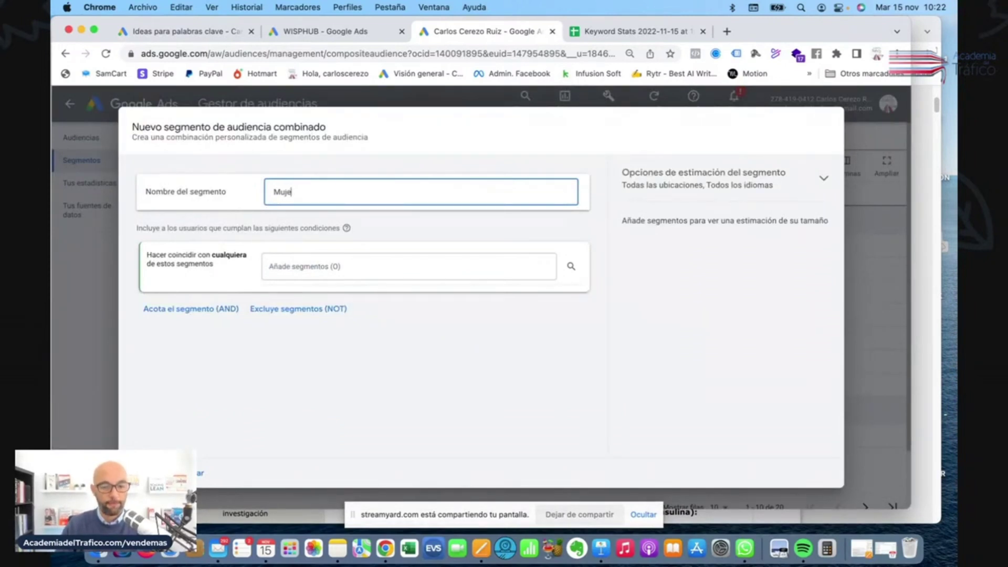
{"action": "type", "text": "res diabetic"}
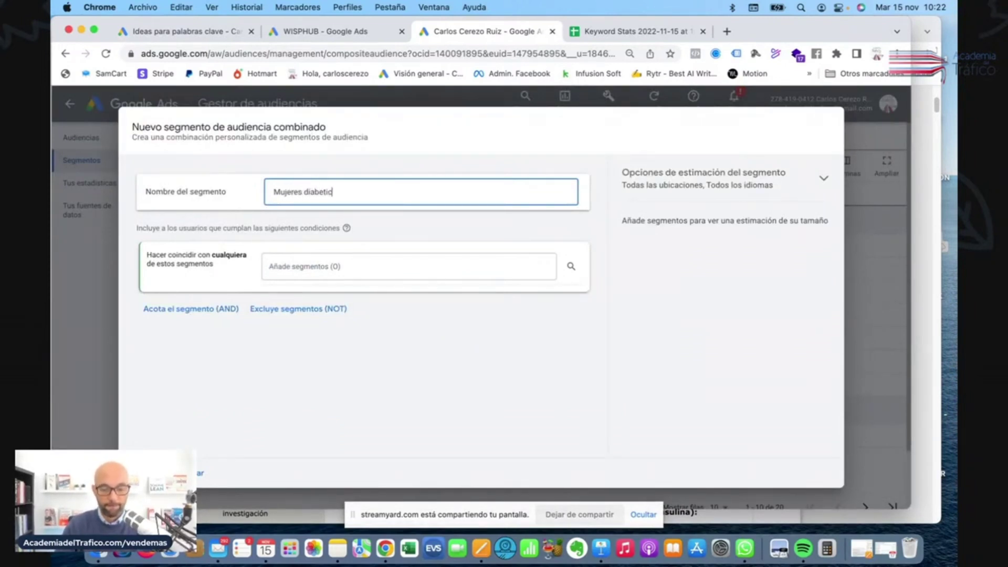
{"action": "type", "text": "as que qu"}
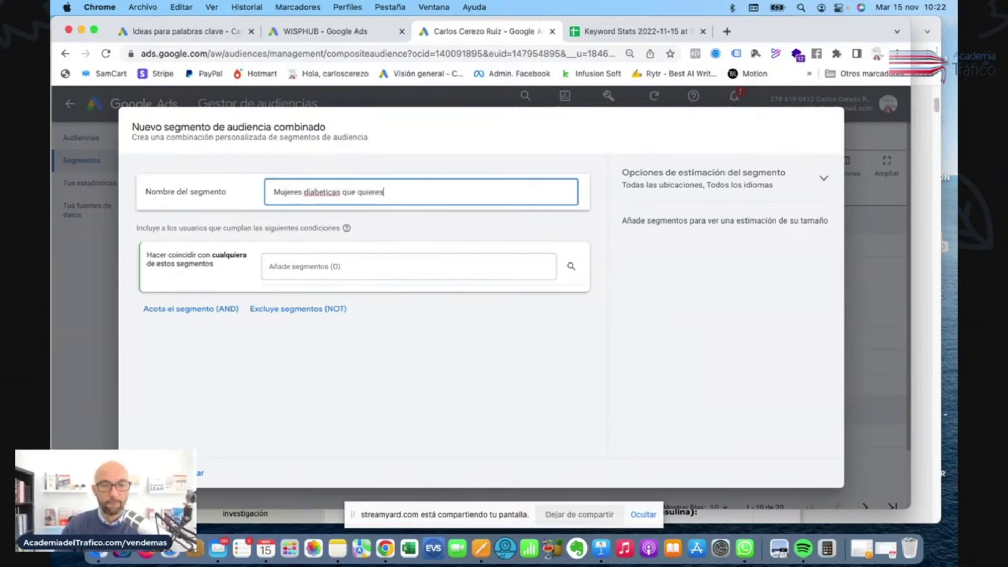
{"action": "type", "text": "ieres"}
{"action": "key", "text": "BackSpace"}
{"action": "type", "text": "n bajar"}
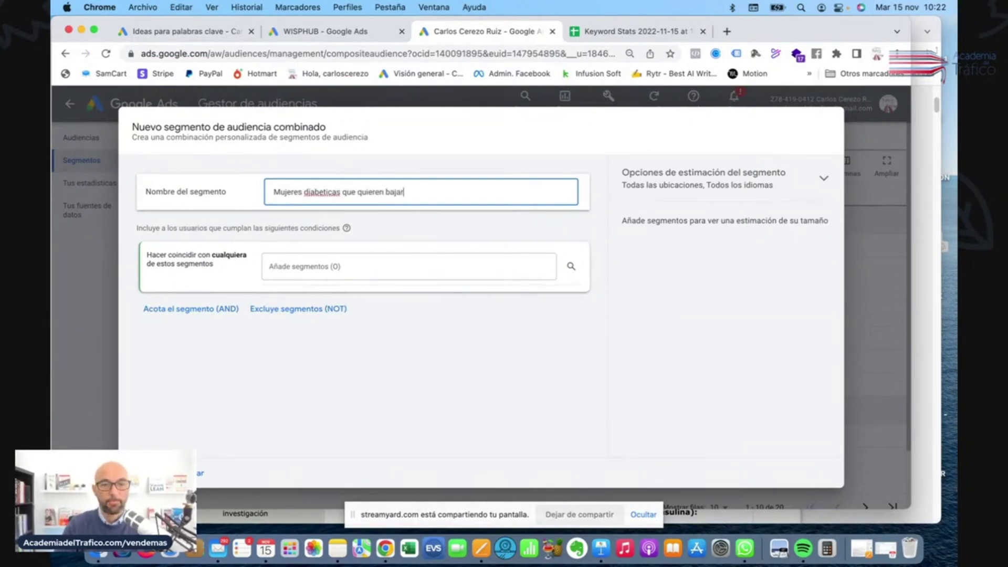
{"action": "type", "text": " de peso"}
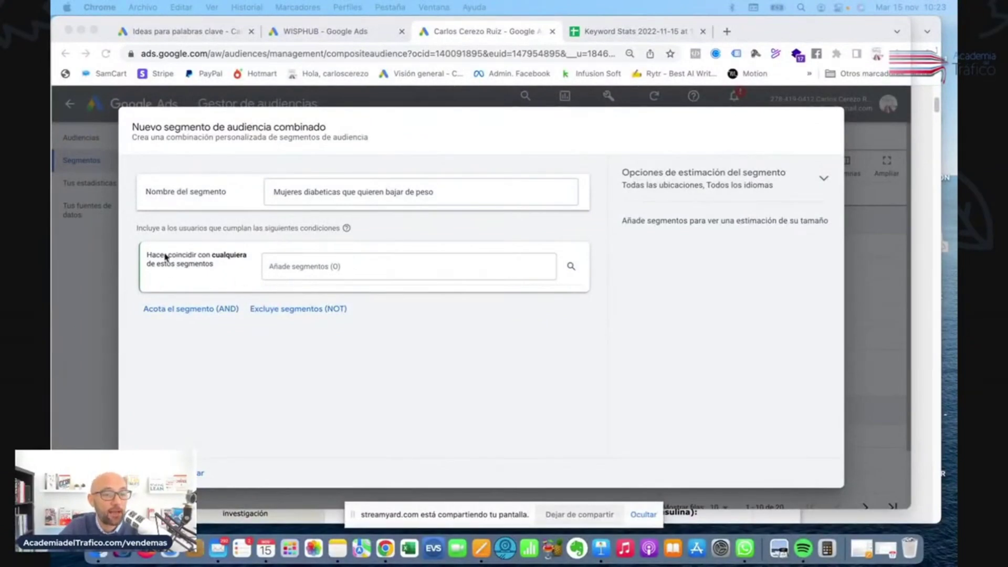
Add the custom segment "Diabéticos Medicamentos" to the combined segment's first match-any condition
{"action": "left_click", "coordinate": [316, 266]}
{"action": "left_click", "coordinate": [317, 268]}
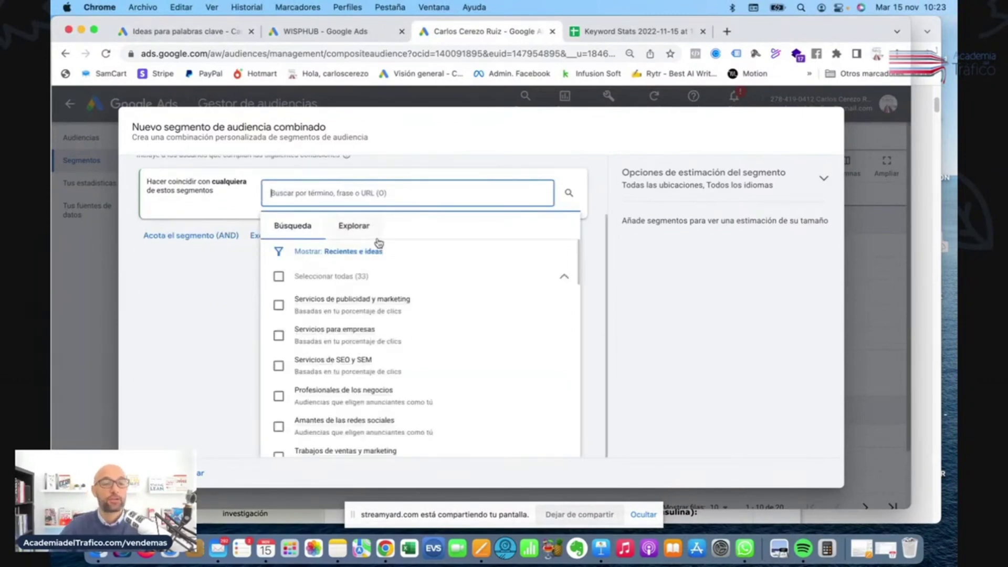
{"action": "left_click", "coordinate": [366, 232]}
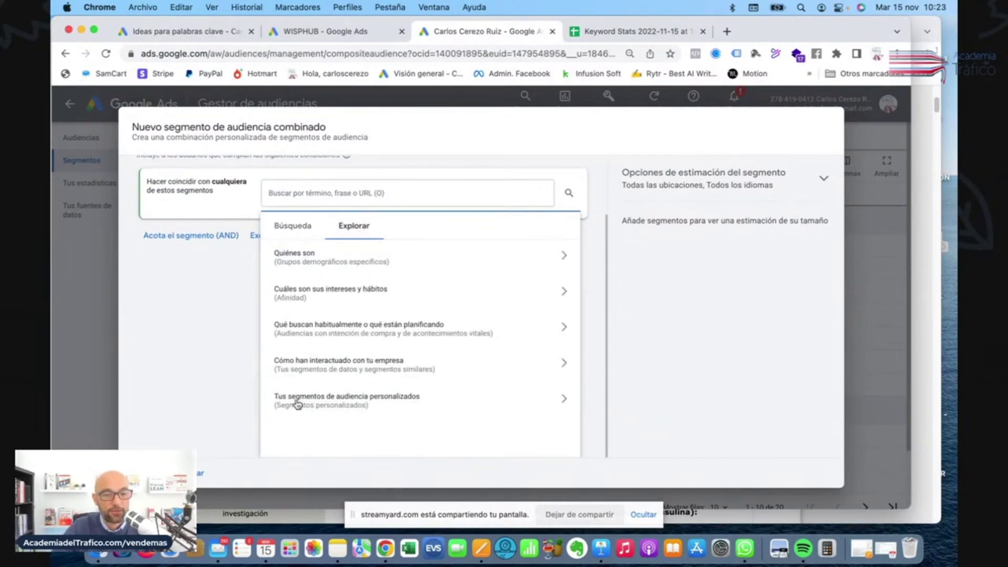
{"action": "left_click", "coordinate": [359, 400]}
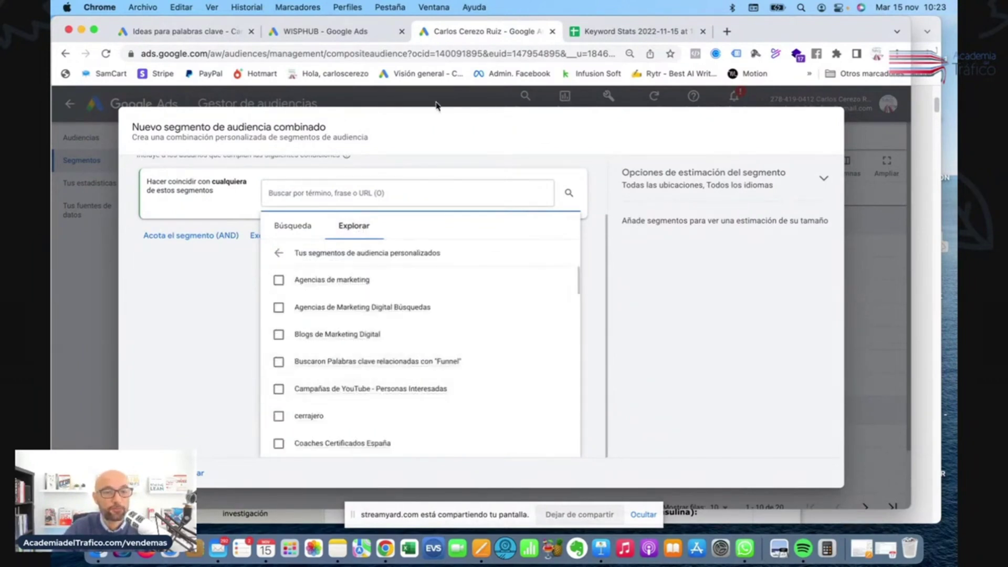
{"action": "mouse_move", "coordinate": [354, 365]}
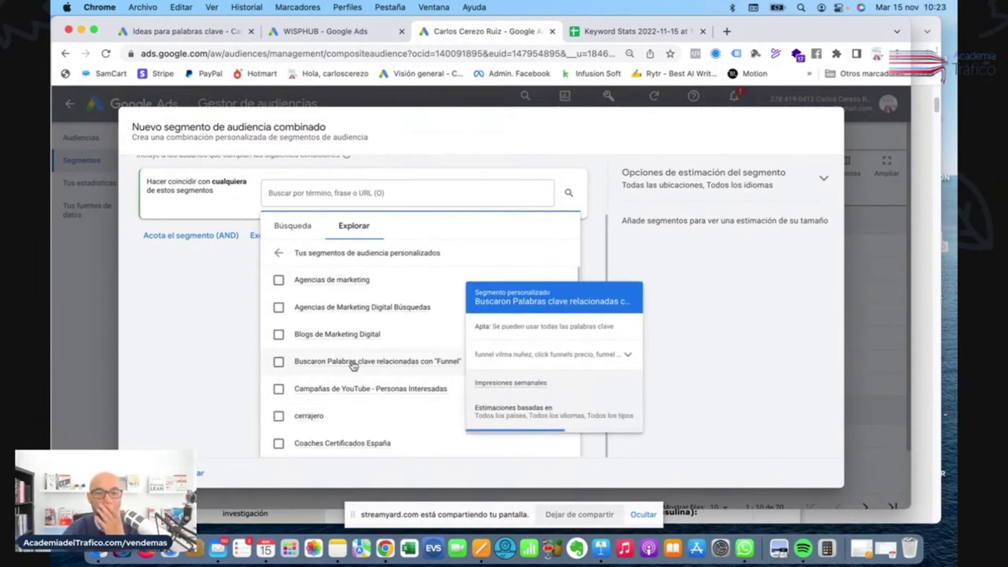
{"action": "scroll", "coordinate": [353, 365], "scroll_direction": "down", "scroll_amount": 3}
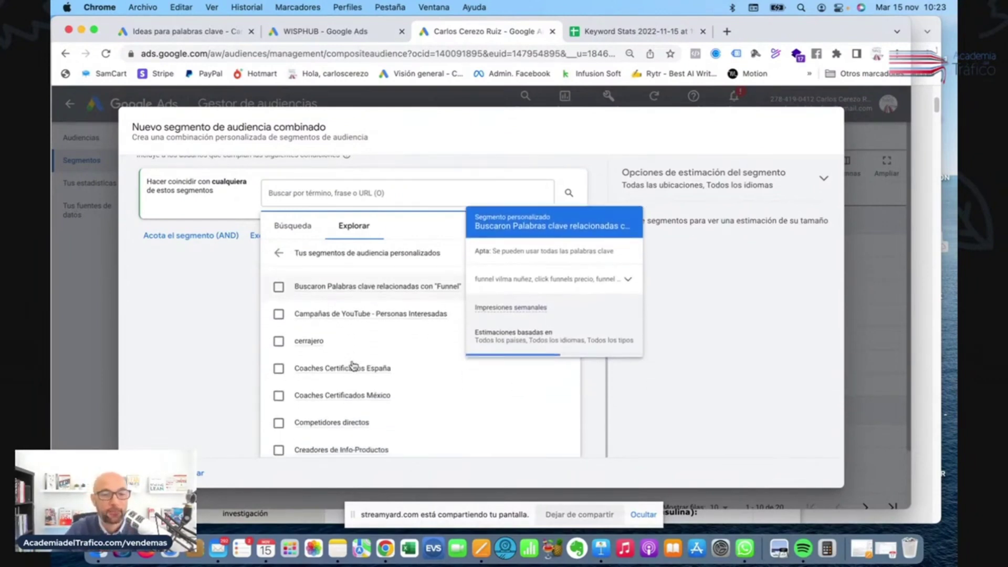
{"action": "scroll", "coordinate": [353, 366], "scroll_direction": "down", "scroll_amount": 4}
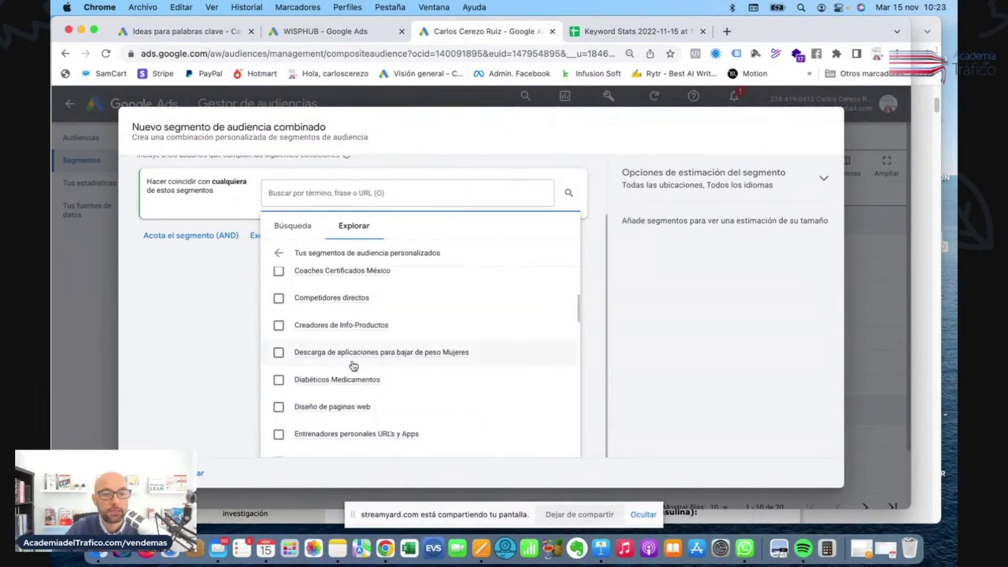
{"action": "left_click", "coordinate": [279, 379]}
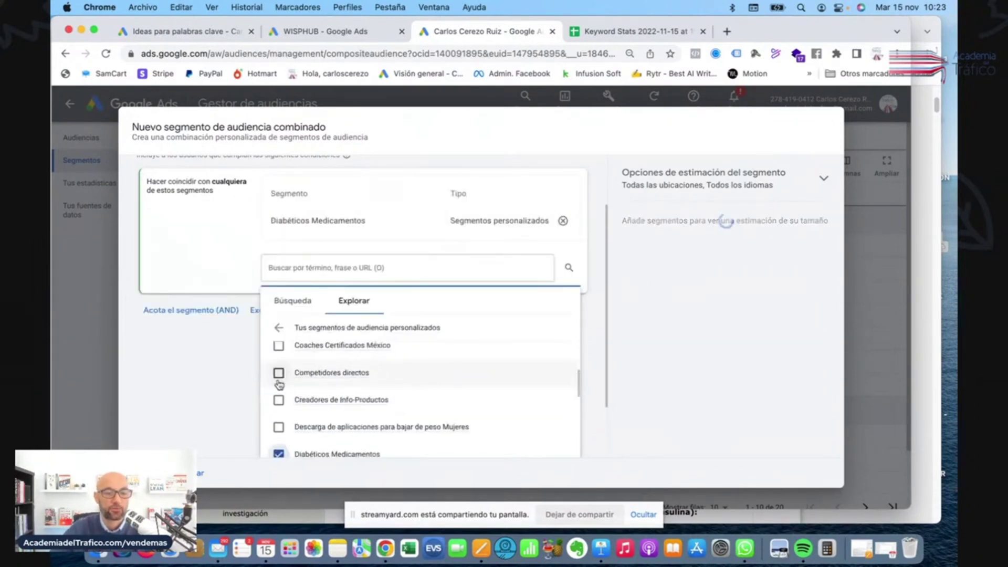
{"action": "left_click", "coordinate": [164, 399]}
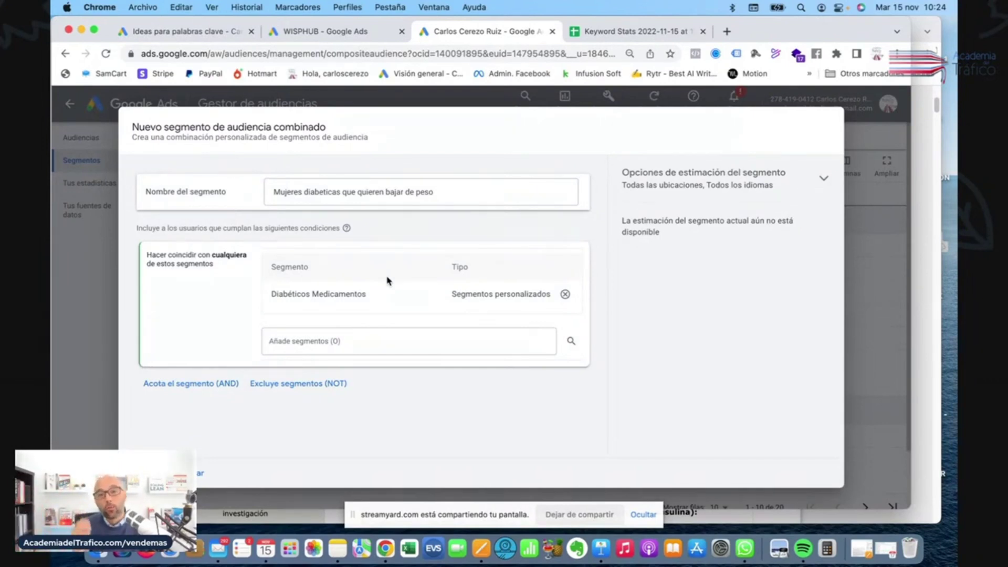
Narrow the combined segment with an AND condition containing the custom segment "Descarga de aplicaciones para bajar de peso Mujeres"
{"action": "left_click", "coordinate": [181, 389]}
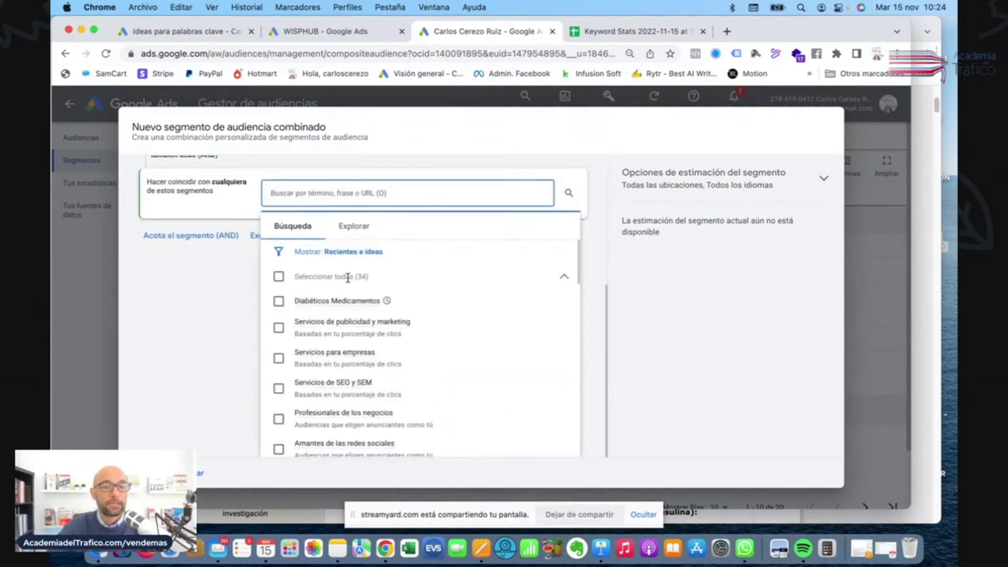
{"action": "left_click", "coordinate": [347, 225]}
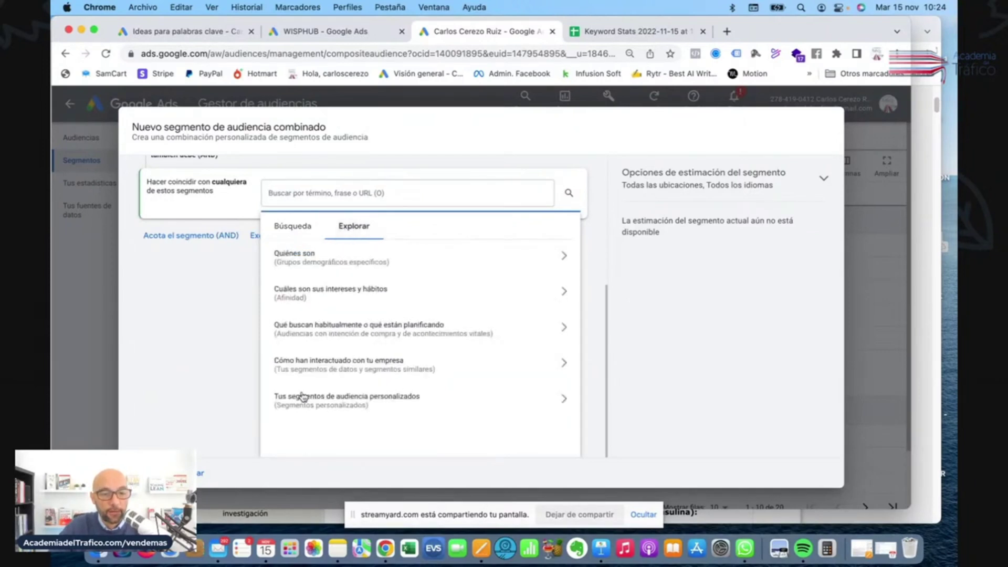
{"action": "left_click", "coordinate": [350, 403]}
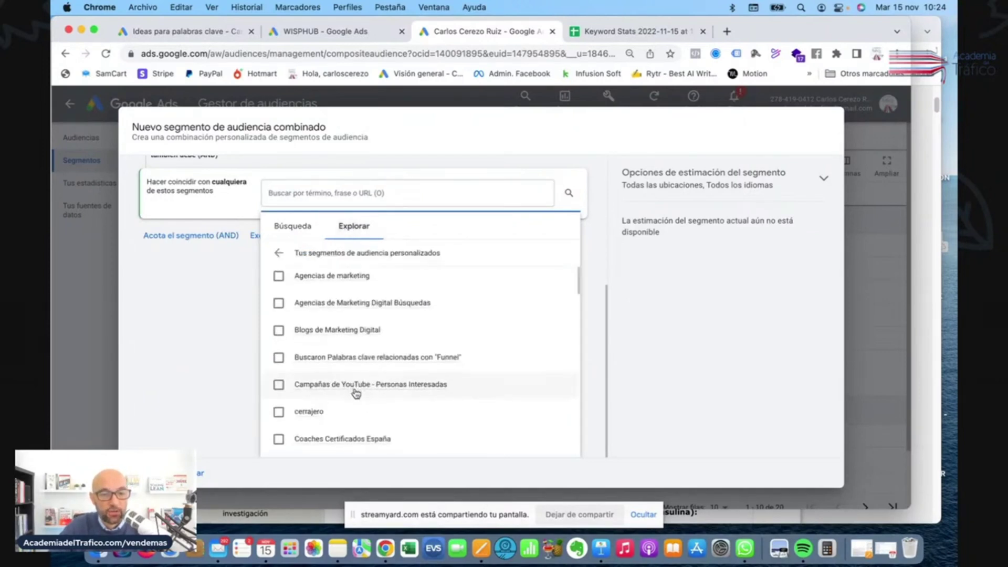
{"action": "scroll", "coordinate": [367, 391], "scroll_direction": "down", "scroll_amount": 5}
{"action": "scroll", "coordinate": [356, 393], "scroll_direction": "down", "scroll_amount": 8}
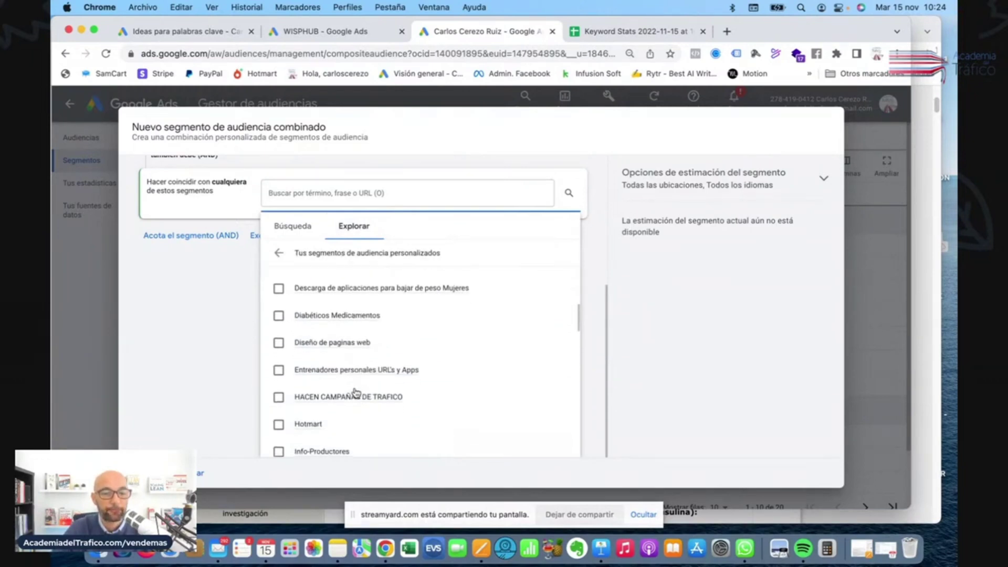
{"action": "scroll", "coordinate": [356, 393], "scroll_direction": "down", "scroll_amount": 8}
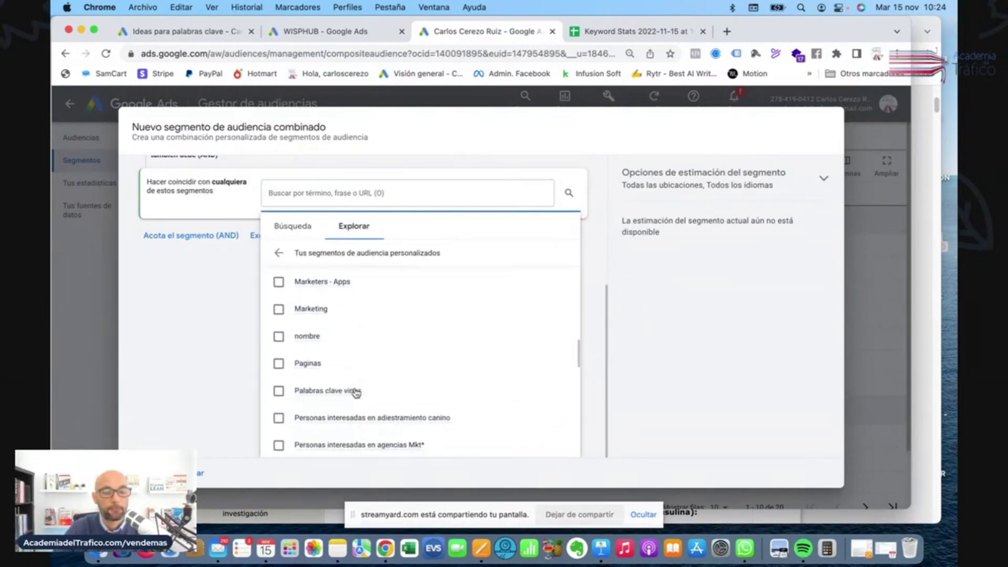
{"action": "scroll", "coordinate": [356, 393], "scroll_direction": "down", "scroll_amount": 10}
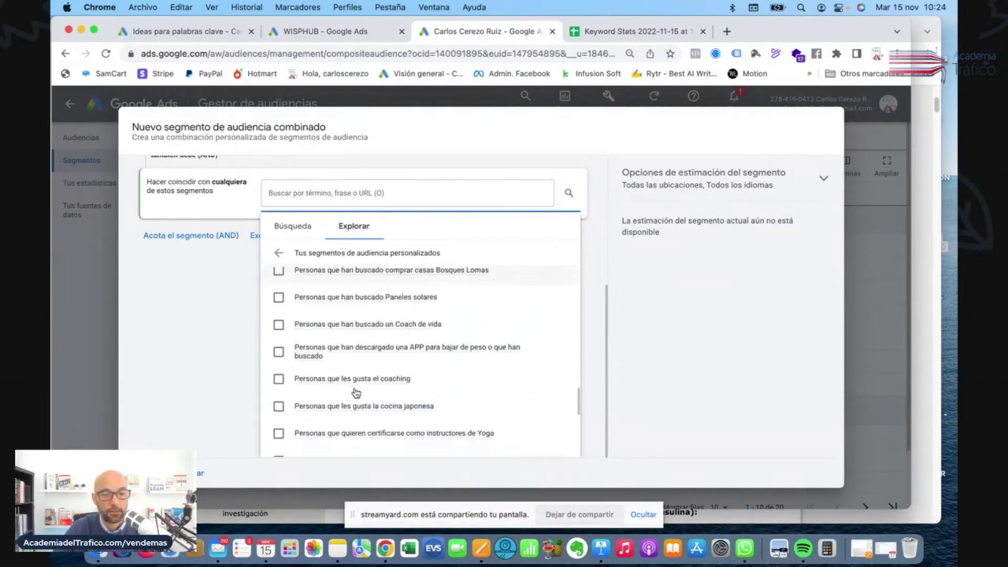
{"action": "scroll", "coordinate": [356, 393], "scroll_direction": "up", "scroll_amount": 20}
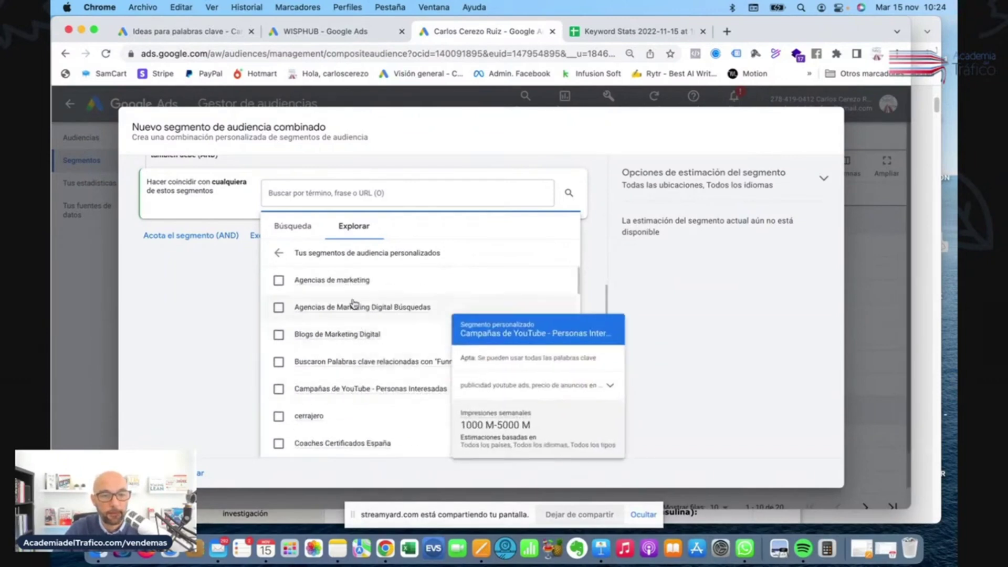
{"action": "scroll", "coordinate": [349, 412], "scroll_direction": "down", "scroll_amount": 5}
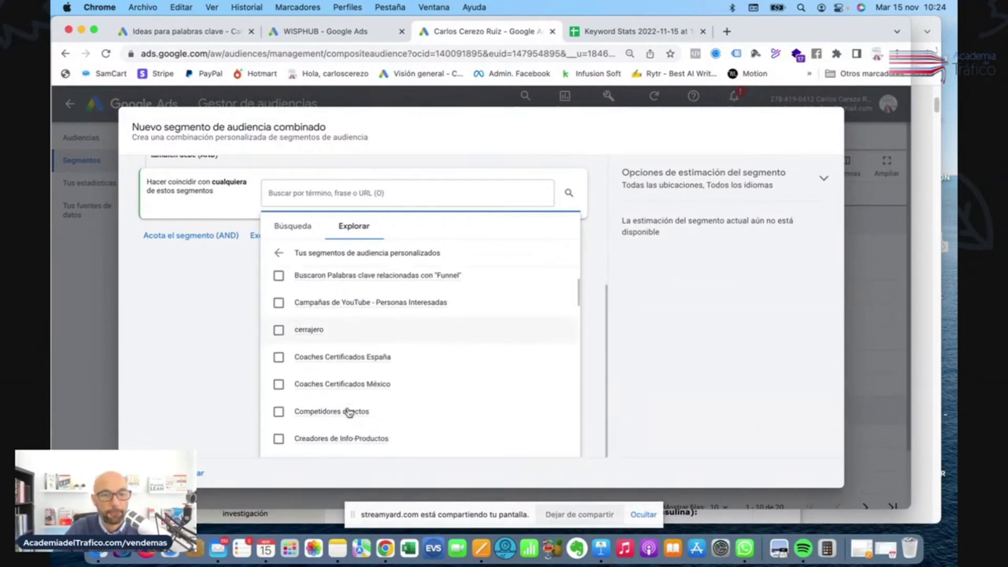
{"action": "scroll", "coordinate": [349, 412], "scroll_direction": "down", "scroll_amount": 3}
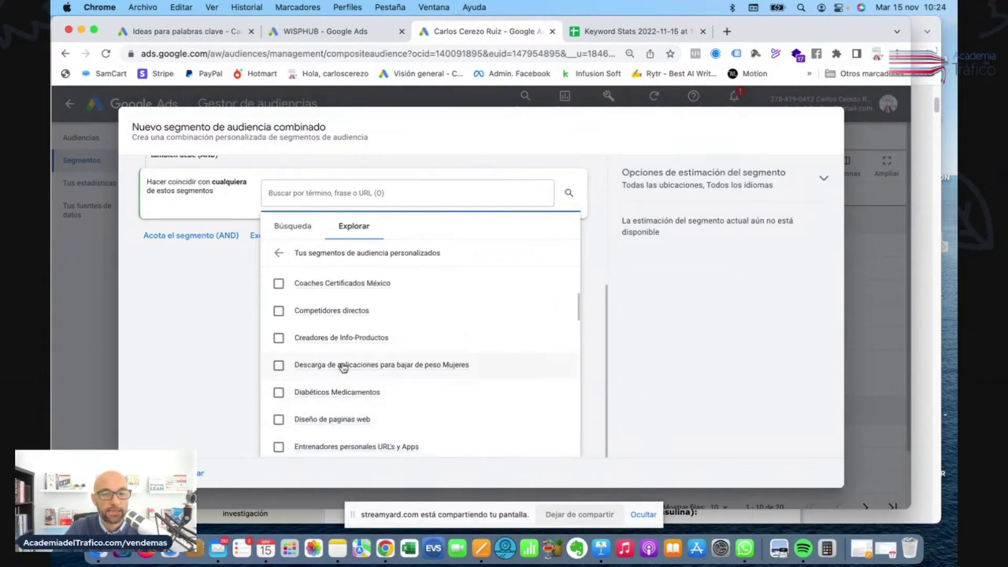
{"action": "left_click", "coordinate": [279, 365]}
{"action": "left_click", "coordinate": [185, 381]}
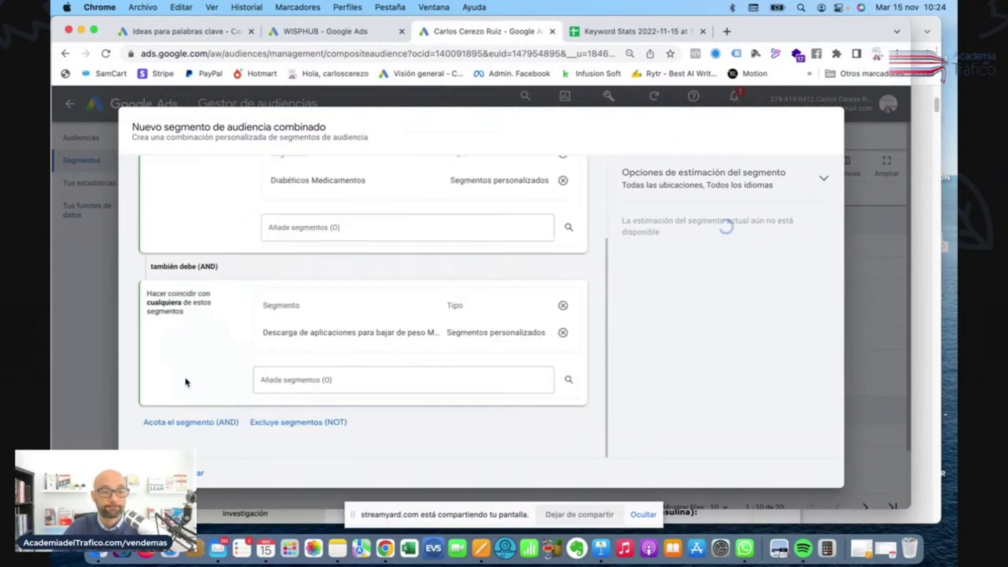